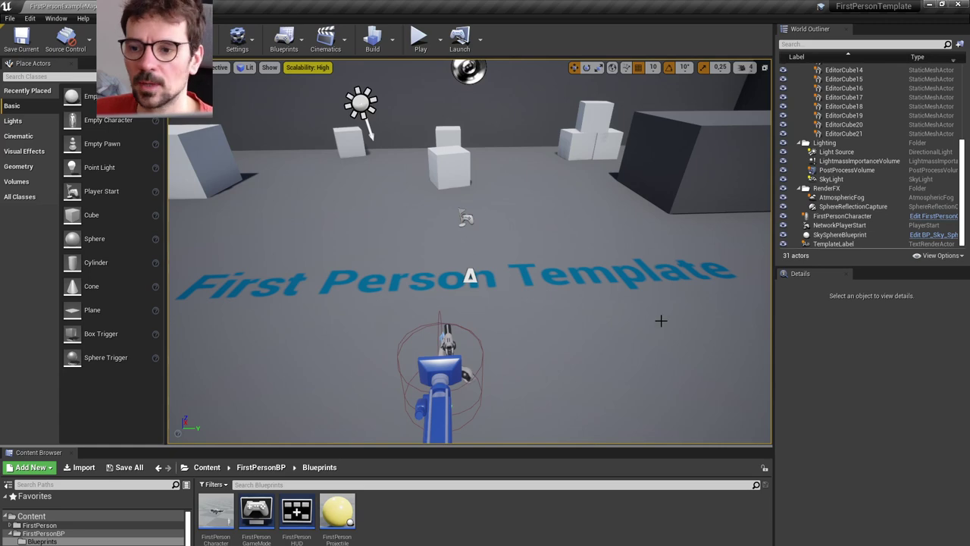
# Select the FirstPersonCharacter actor in the level and open its blueprint for editing
pyautogui.moveTo(661, 321); pyautogui.dragTo(758, 254, button='right')
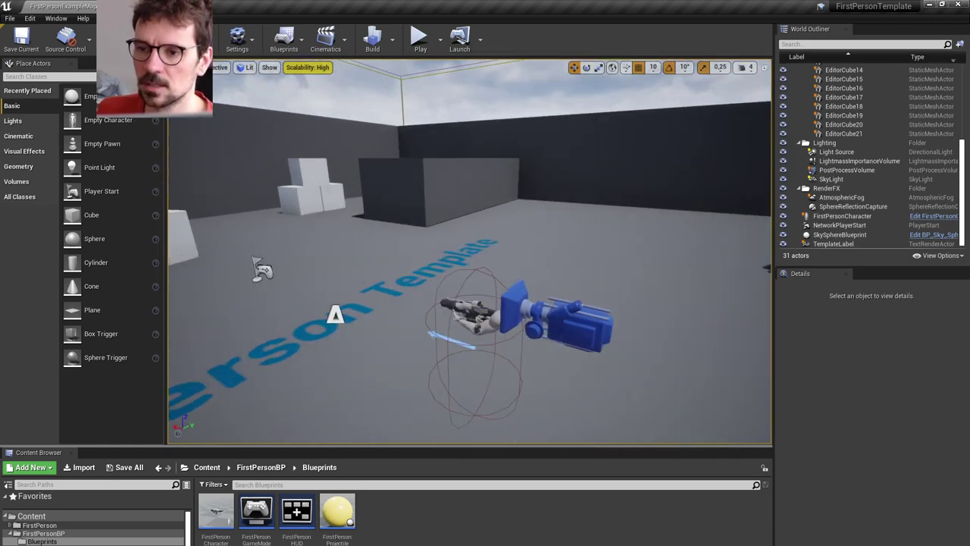
pyautogui.click(473, 318)
pyautogui.moveTo(473, 319); pyautogui.dragTo(519, 322, button='right')
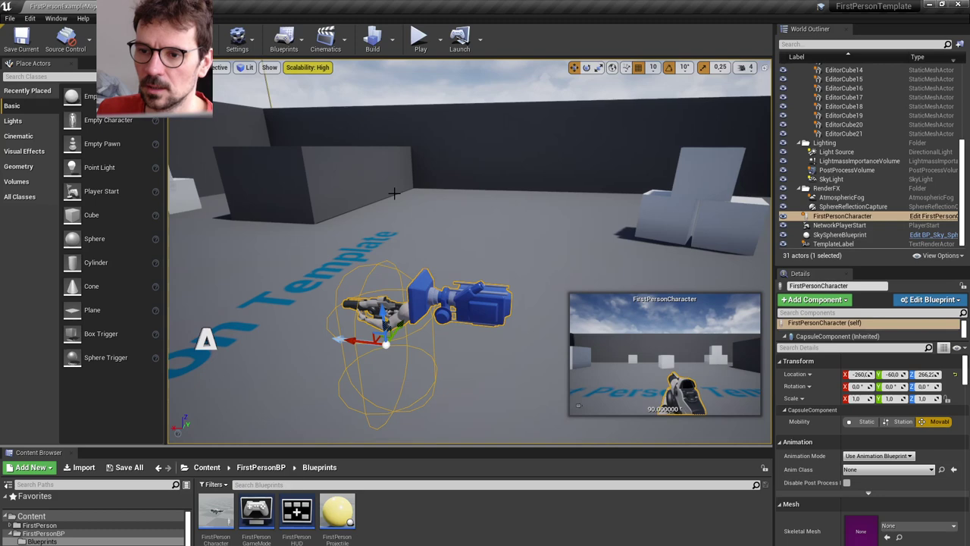
pyautogui.click(916, 216)
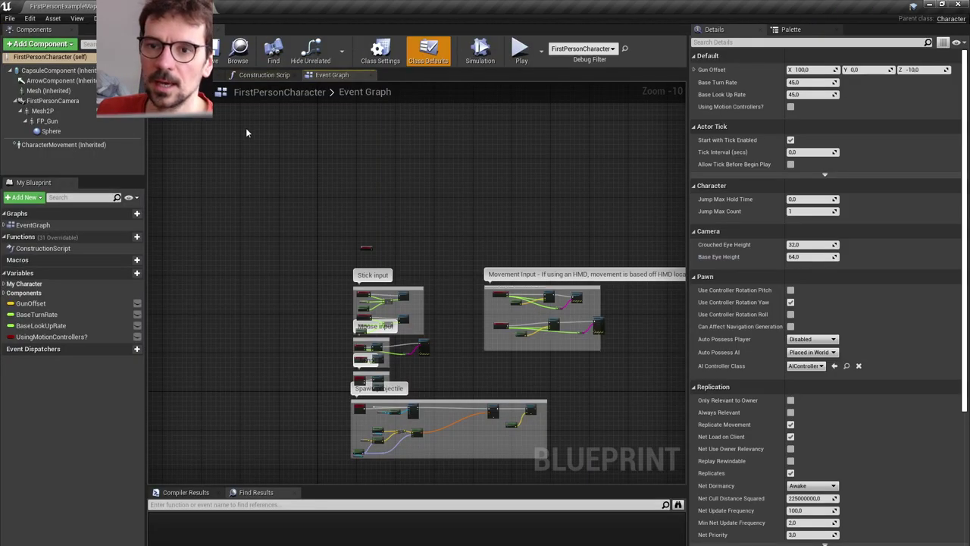
# Examine the FirstPersonCharacter's camera, arms and gun in the blueprint's 3D viewport
pyautogui.click(193, 75)
pyautogui.moveTo(417, 304); pyautogui.dragTo(417, 258)
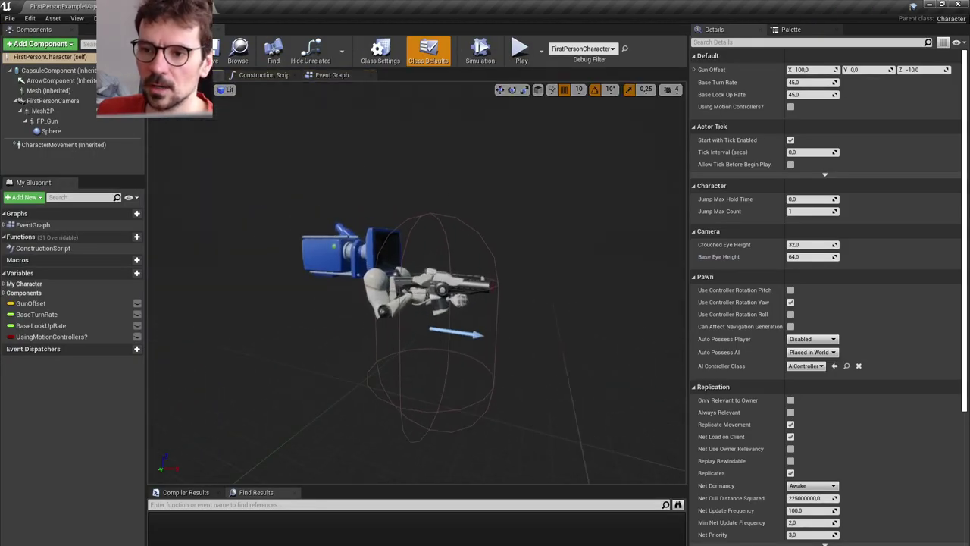
pyautogui.moveTo(449, 188); pyautogui.dragTo(428, 205, button='right')
pyautogui.moveTo(385, 318)
pyautogui.mouseDown(button='right')
pyautogui.moveTo(425, 299)
pyautogui.moveTo(391, 307)
pyautogui.mouseUp(button='right')
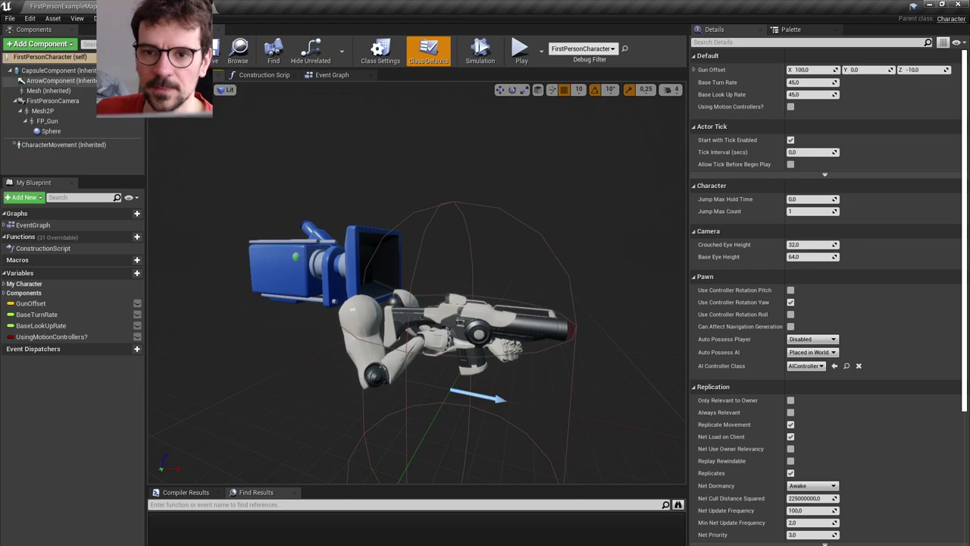
# Locate the anim class assigned to the Mesh2P component and open the FirstPerson_AnimBP animation blueprint
pyautogui.click(42, 112)
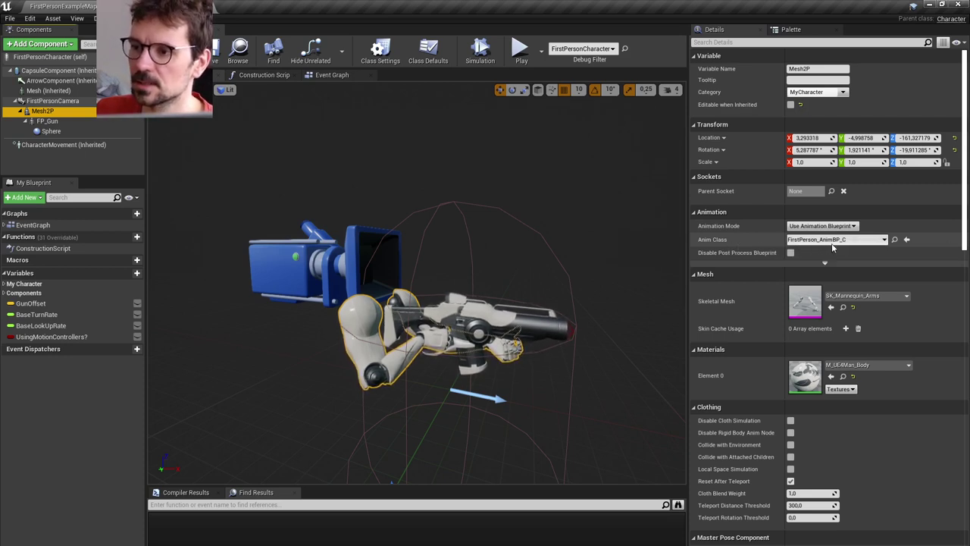
pyautogui.click(894, 240)
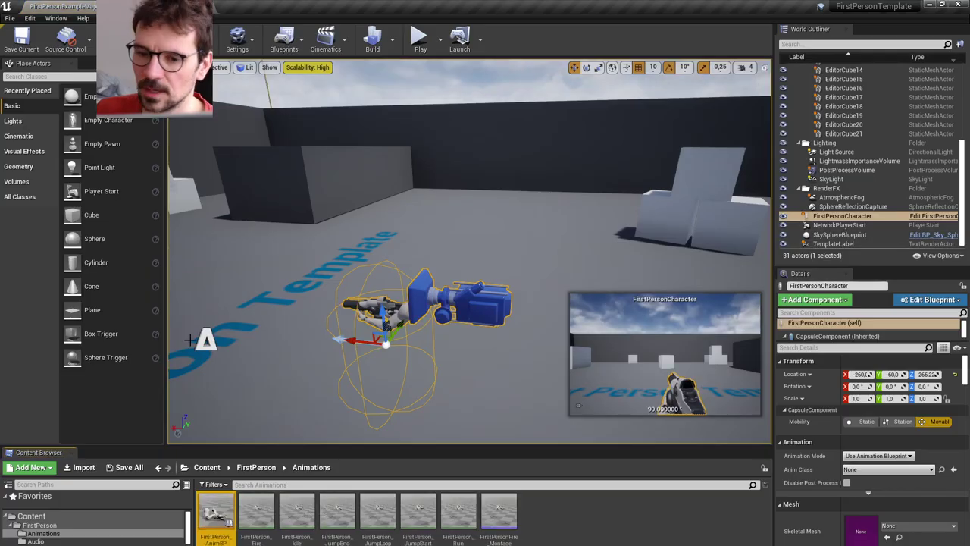
pyautogui.doubleClick(217, 512)
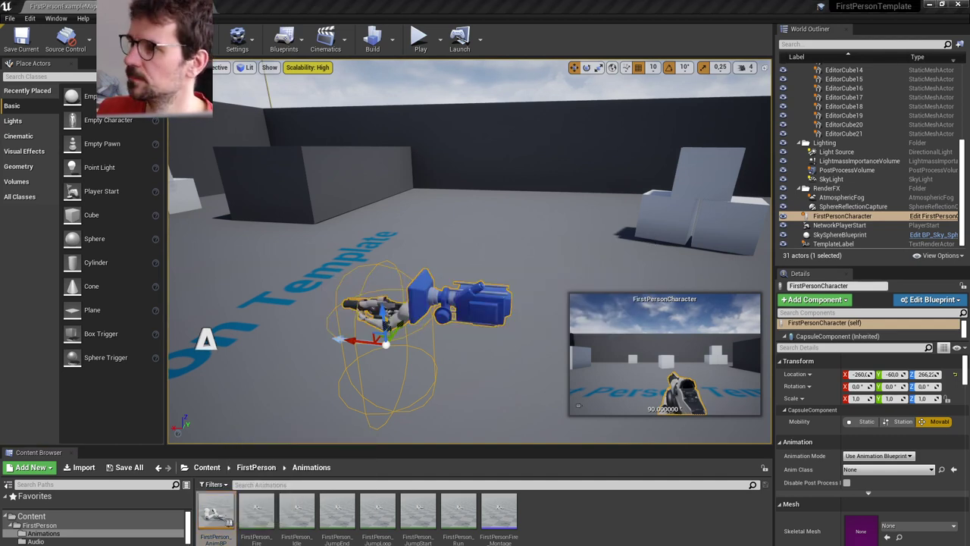
# Move the Entry and FPP_Idle nodes together closer to FPP_Run in the state machine
pyautogui.scroll(-3, 454, 181)
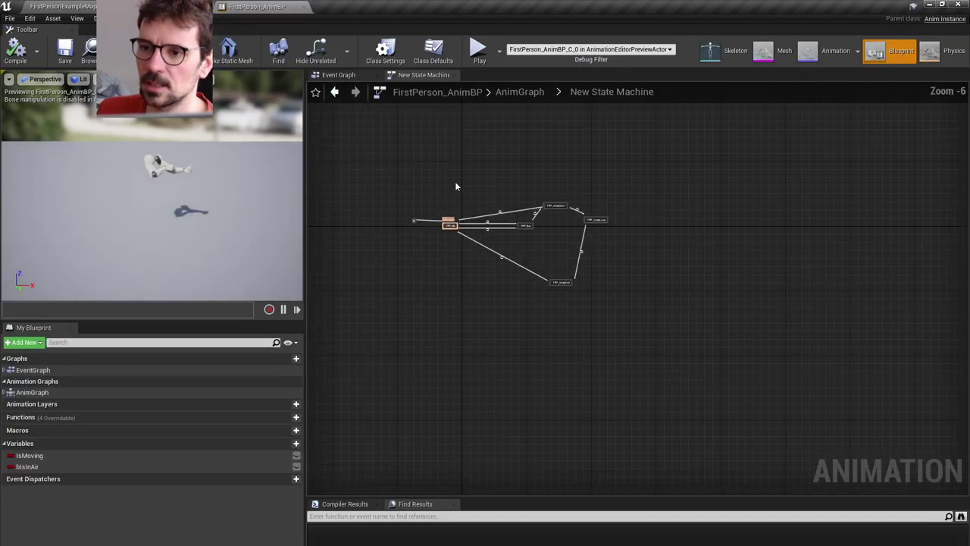
pyautogui.scroll(2, 489, 191)
pyautogui.scroll(2, 490, 193)
pyautogui.moveTo(489, 193); pyautogui.dragTo(575, 202, button='right')
pyautogui.moveTo(325, 230); pyautogui.dragTo(513, 323)
pyautogui.moveTo(468, 300); pyautogui.dragTo(547, 301)
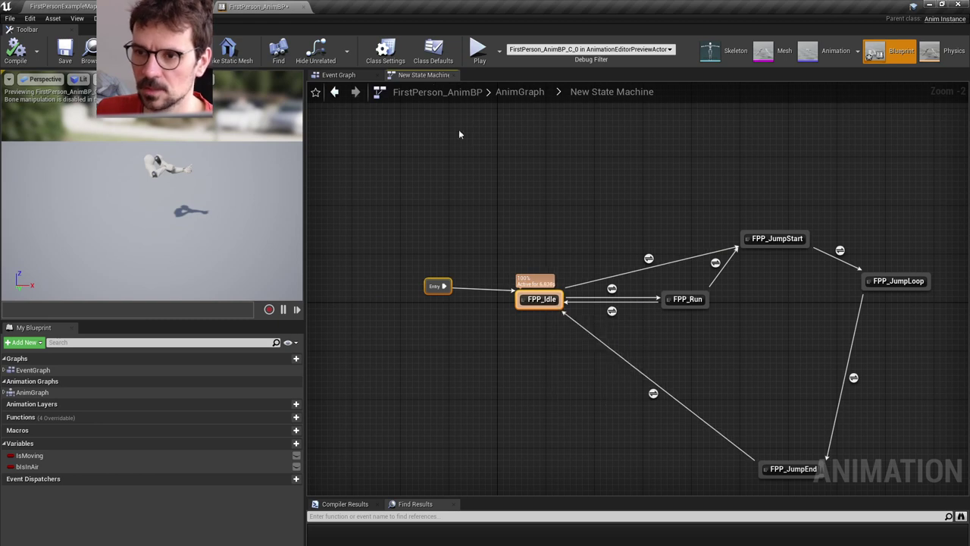
# Open the FPP_Idle state from the state machine to see its animation graph
pyautogui.click(358, 79)
pyautogui.click(417, 75)
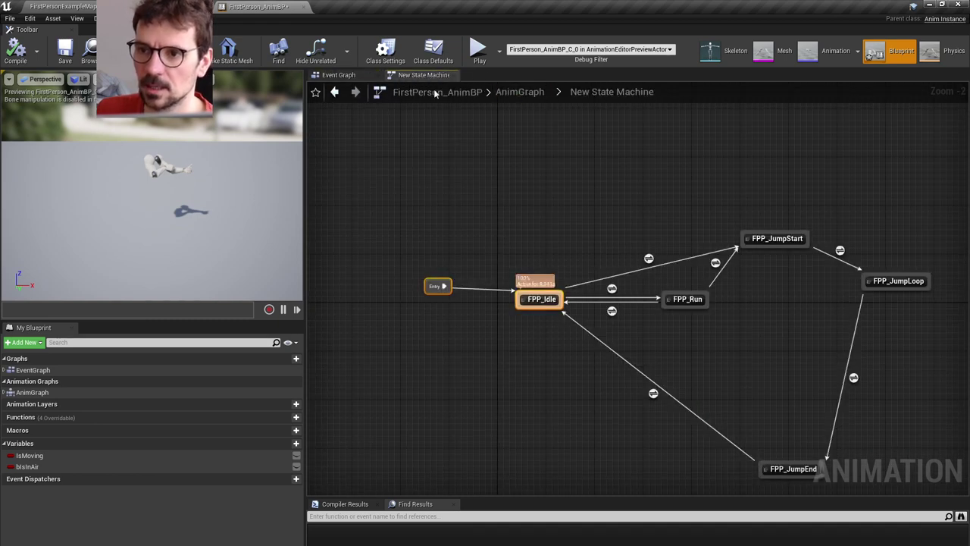
pyautogui.moveTo(611, 241); pyautogui.dragTo(512, 217, button='right')
pyautogui.scroll(2, 458, 296)
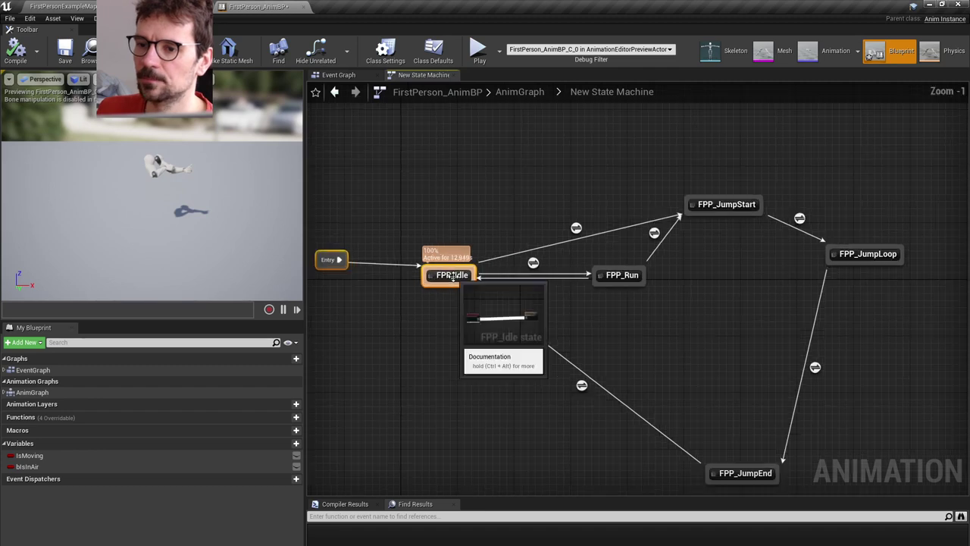
pyautogui.moveTo(469, 307); pyautogui.dragTo(444, 320, button='right')
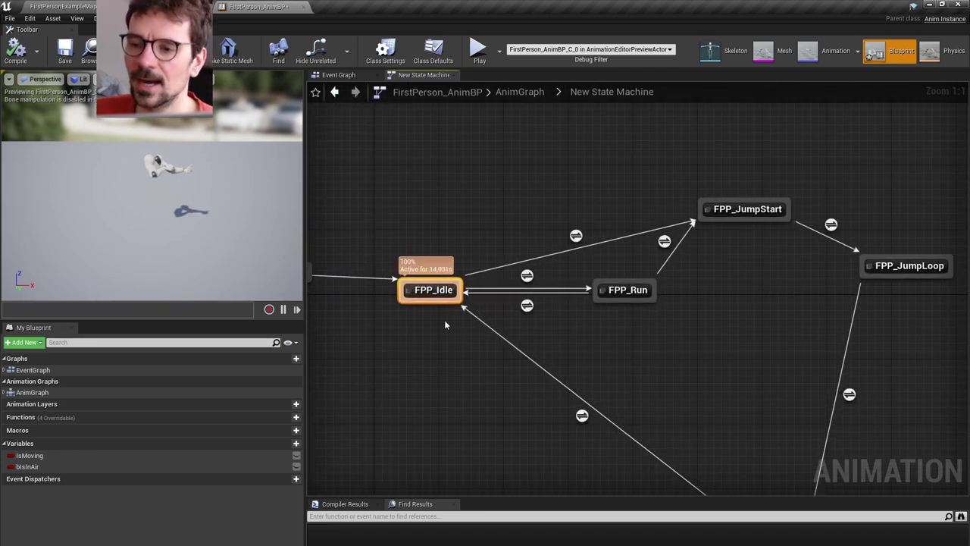
pyautogui.doubleClick(433, 291)
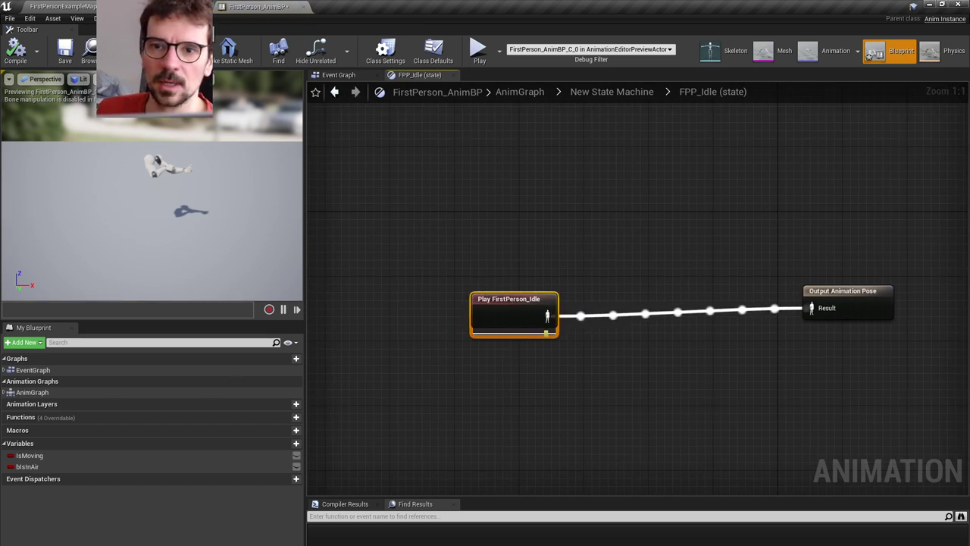
# Show the Details panel with the settings of the Play FirstPerson_Idle node
pyautogui.click(131, 18)
pyautogui.click(152, 47)
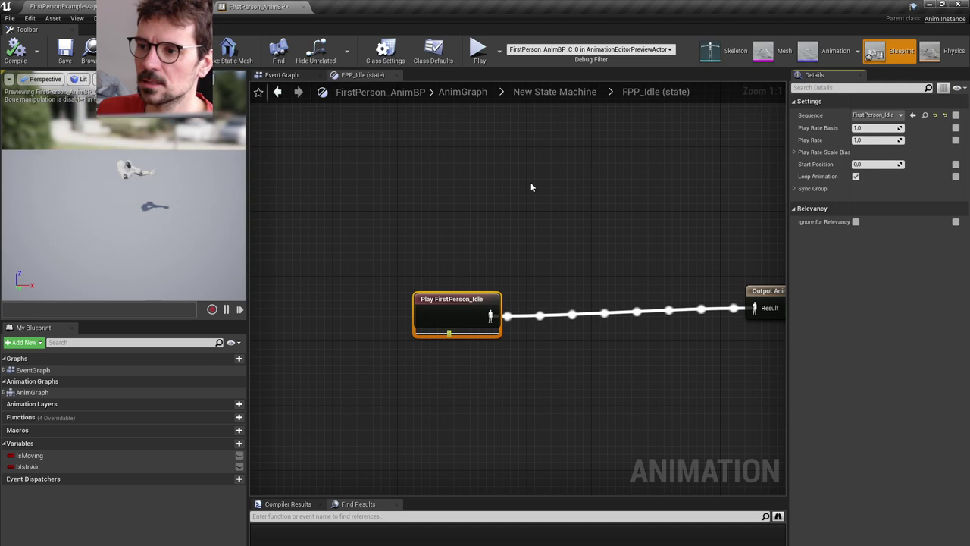
pyautogui.click(562, 220)
pyautogui.click(416, 311)
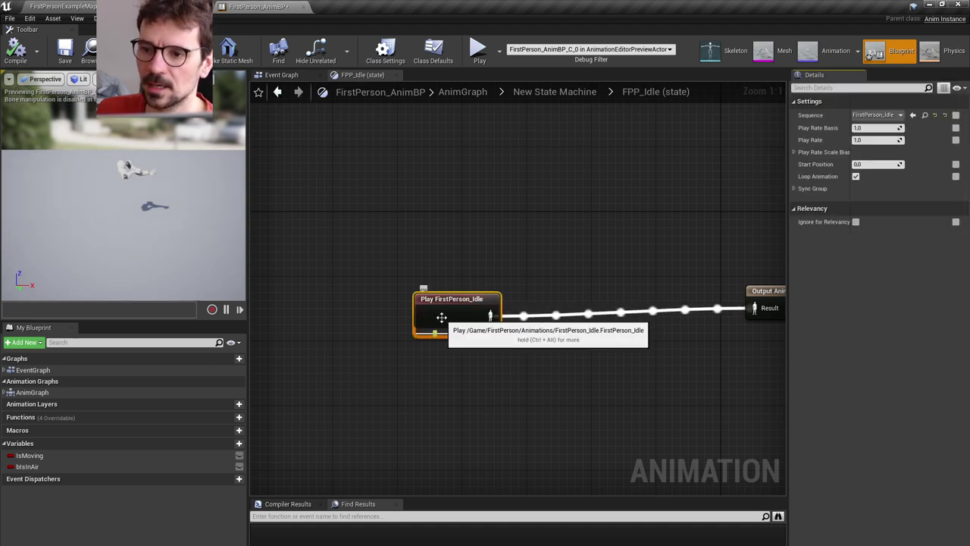
# Open the FirstPerson_Idle animation used by the node and view the arms up close
pyautogui.click(925, 115)
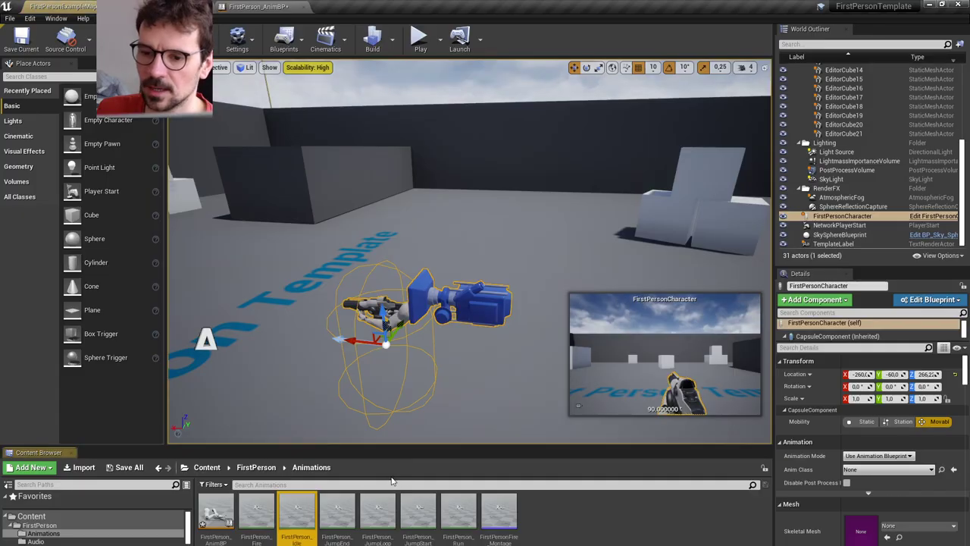
pyautogui.doubleClick(296, 512)
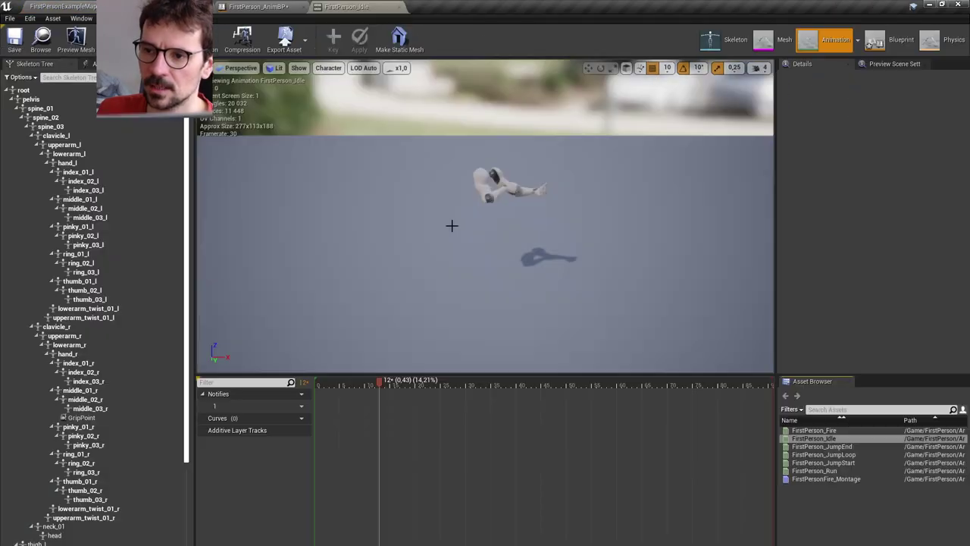
pyautogui.scroll(5, 540, 169)
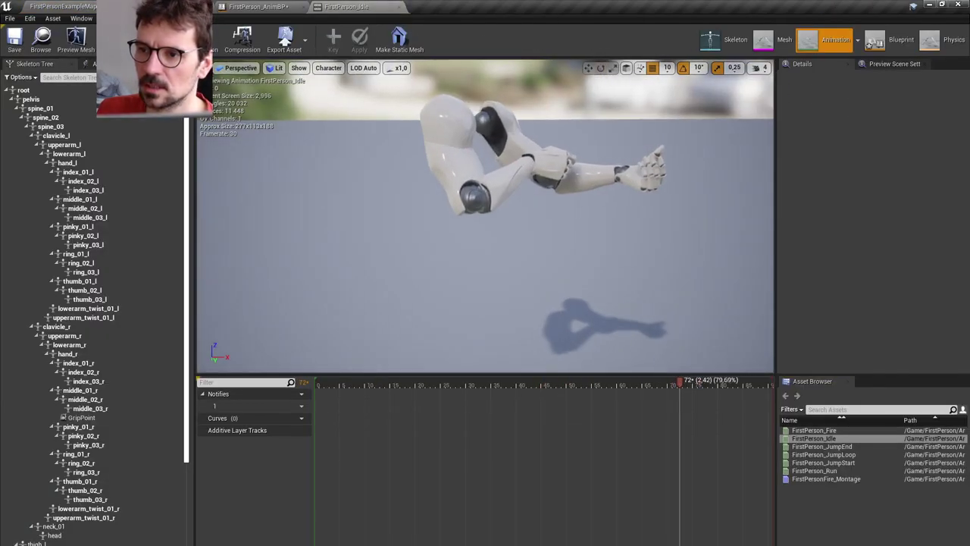
pyautogui.scroll(3, 485, 216)
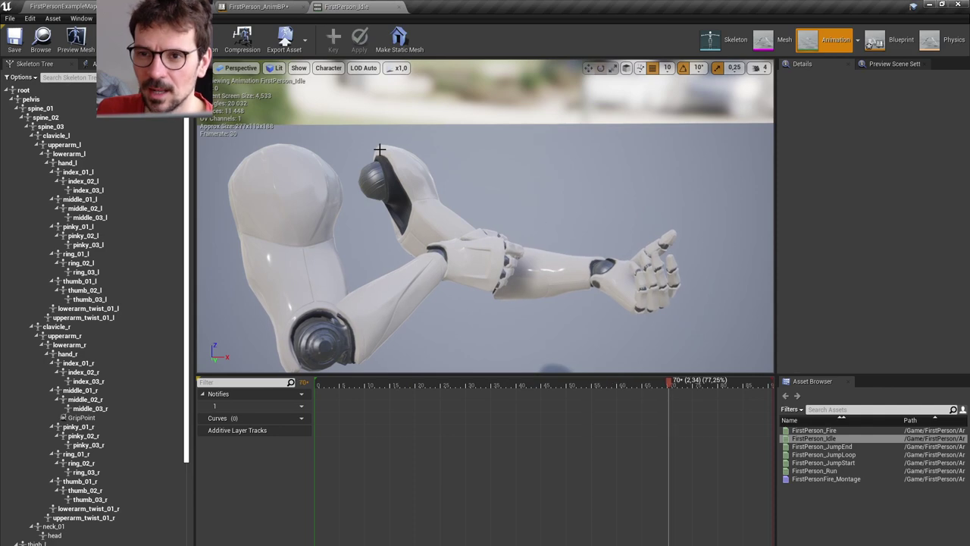
# Return to the state machine of FirstPerson_AnimBP and examine the Entry connection to FPP_Idle
pyautogui.click(258, 7)
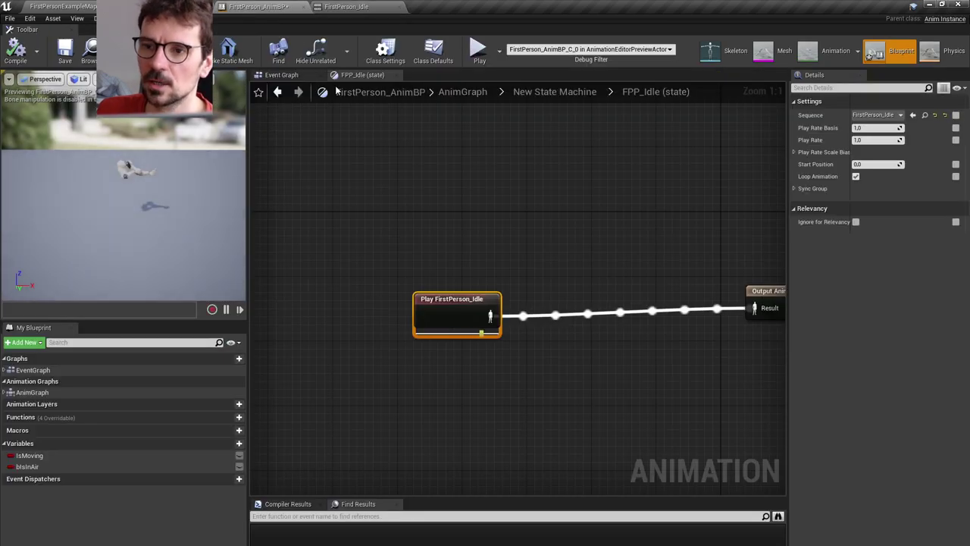
pyautogui.click(277, 91)
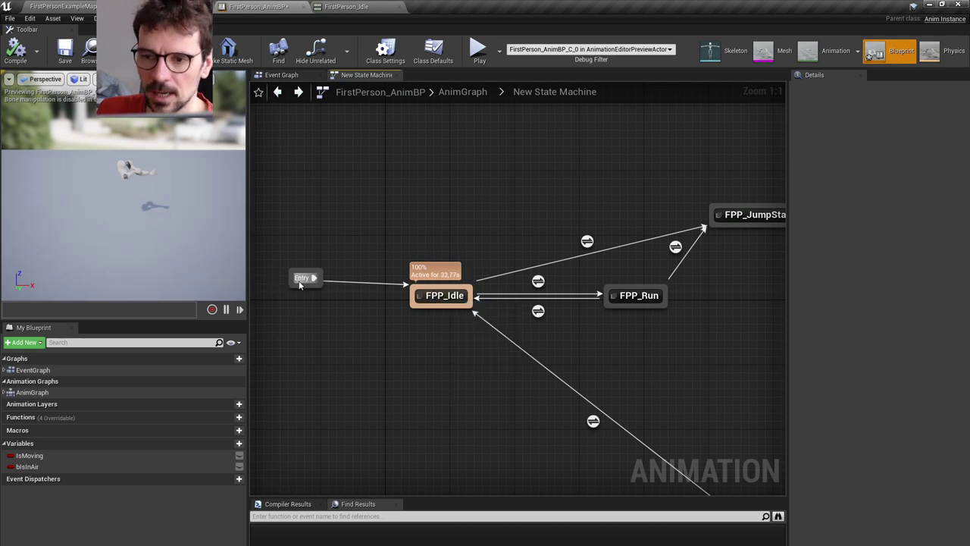
pyautogui.click(447, 296)
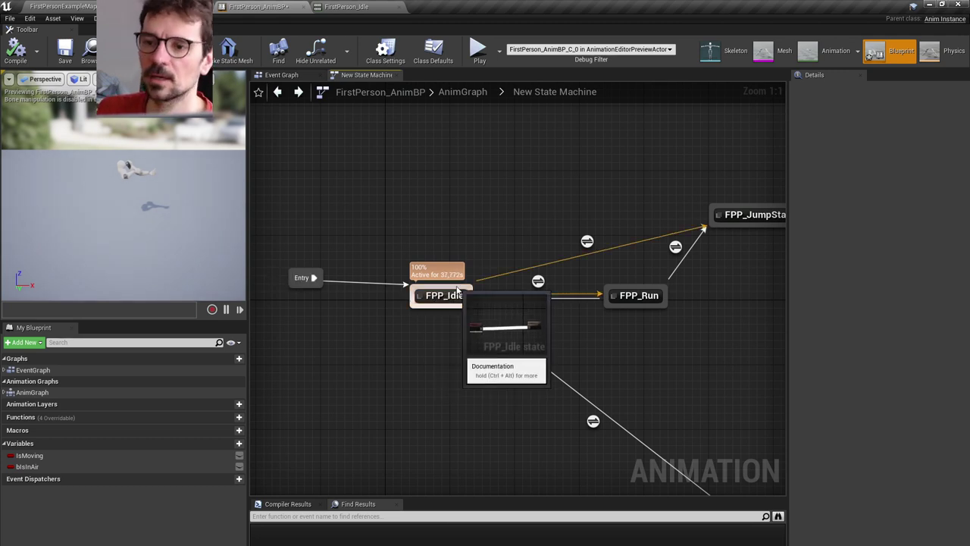
pyautogui.moveTo(486, 238); pyautogui.dragTo(441, 224, button='right')
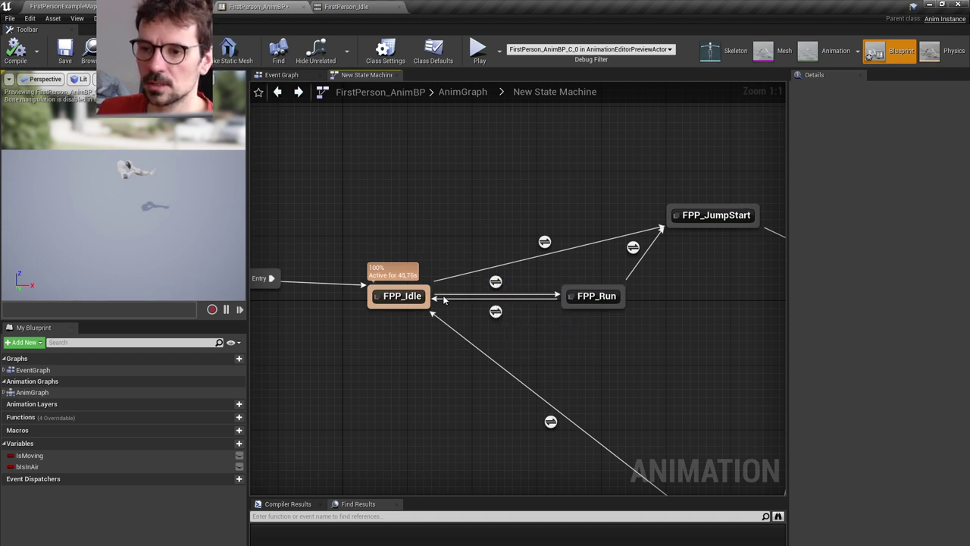
# Inspect the FPP_Idle to FPP_Run transition rule, along with the IsMoving variable and the FPP_Run state
pyautogui.click(496, 283)
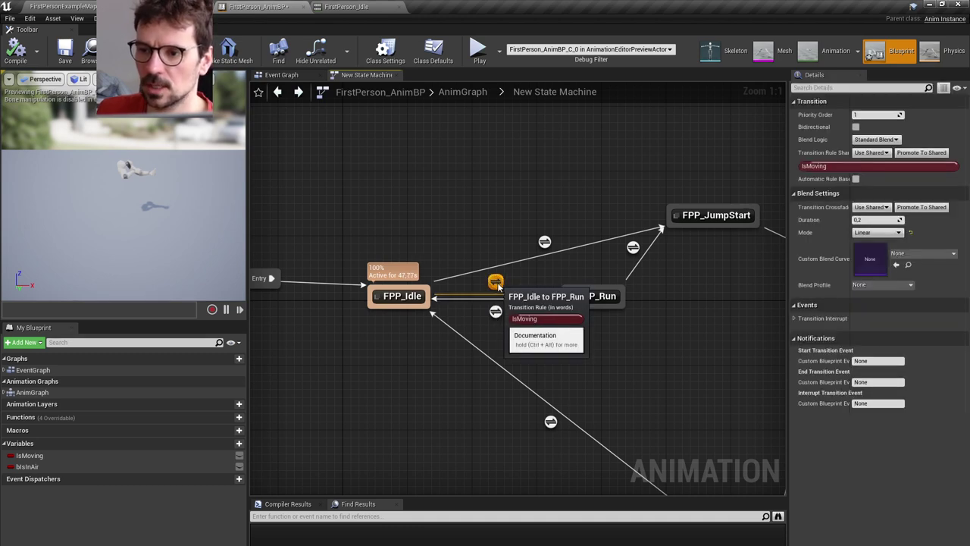
pyautogui.click(47, 458)
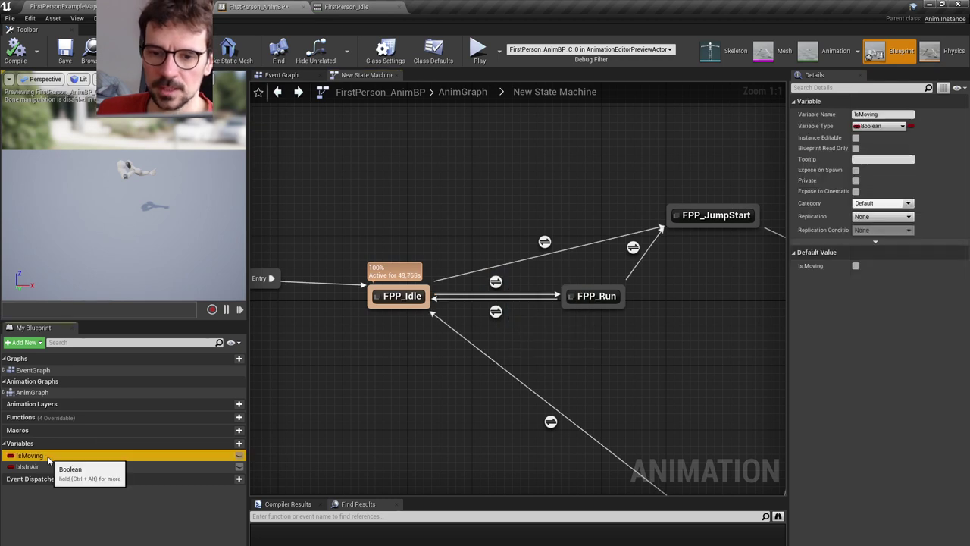
pyautogui.click(595, 296)
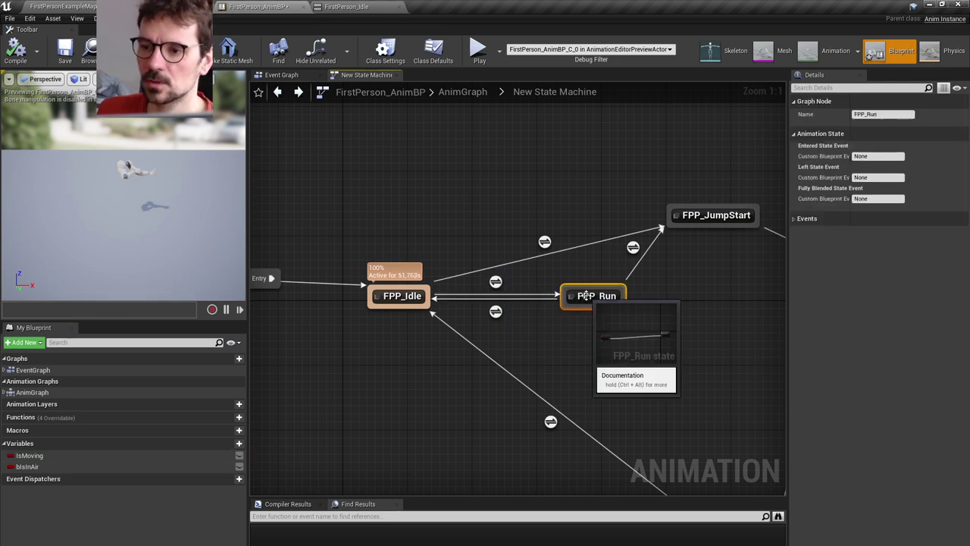
pyautogui.click(495, 282)
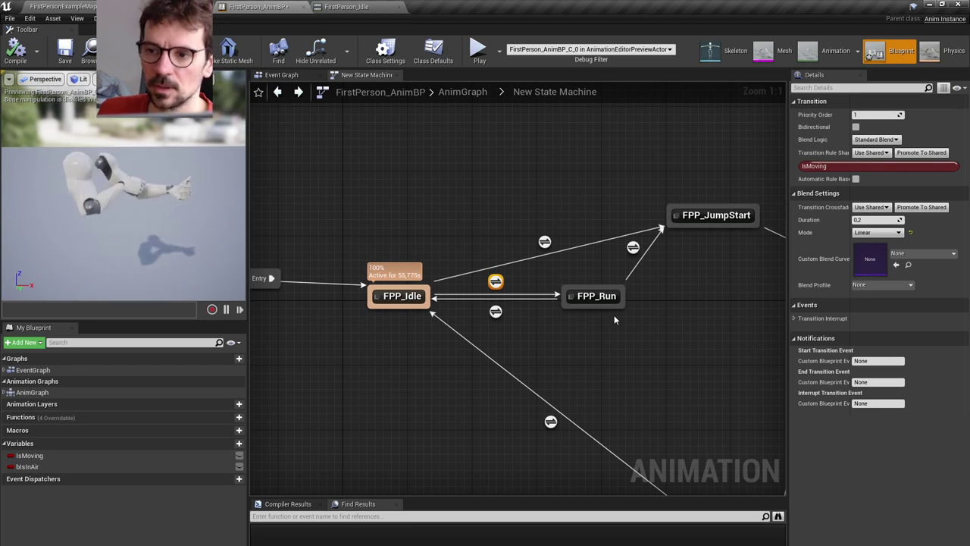
# Set the default value of the IsMoving variable to true and watch the arms in the preview
pyautogui.click(46, 455)
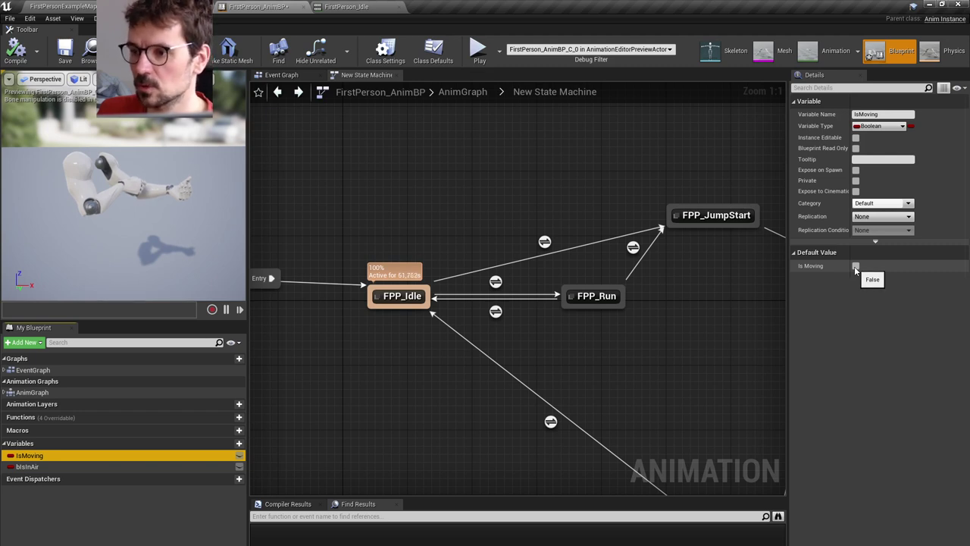
pyautogui.click(856, 266)
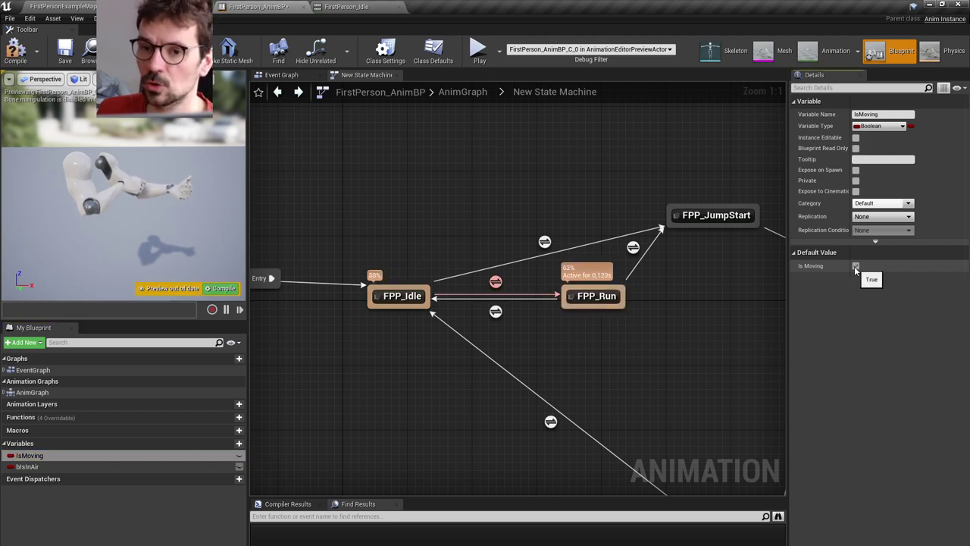
pyautogui.press('w')
pyautogui.moveTo(165, 213); pyautogui.dragTo(165, 196, button='right')
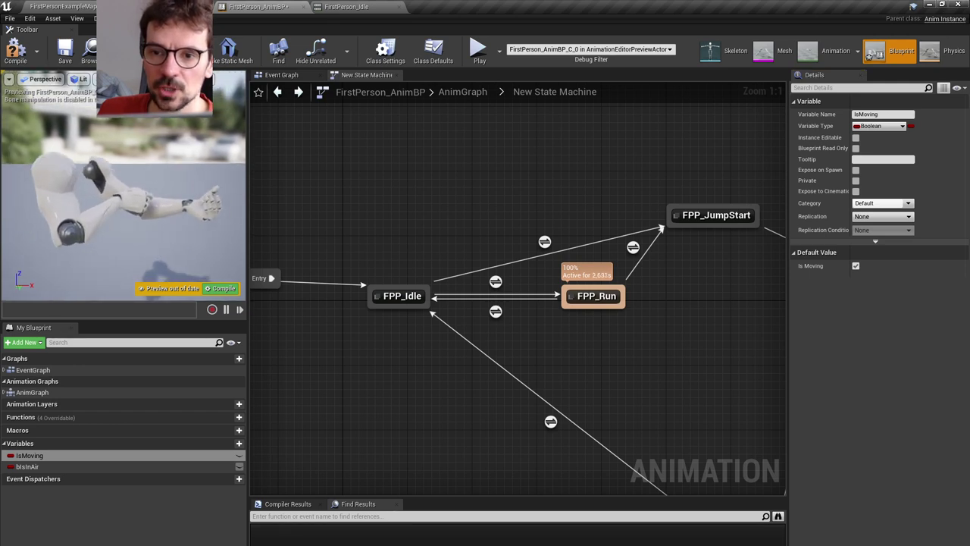
# Open the FPP_Run state and the FirstPerson_Run animation that its Play node uses
pyautogui.click(409, 296)
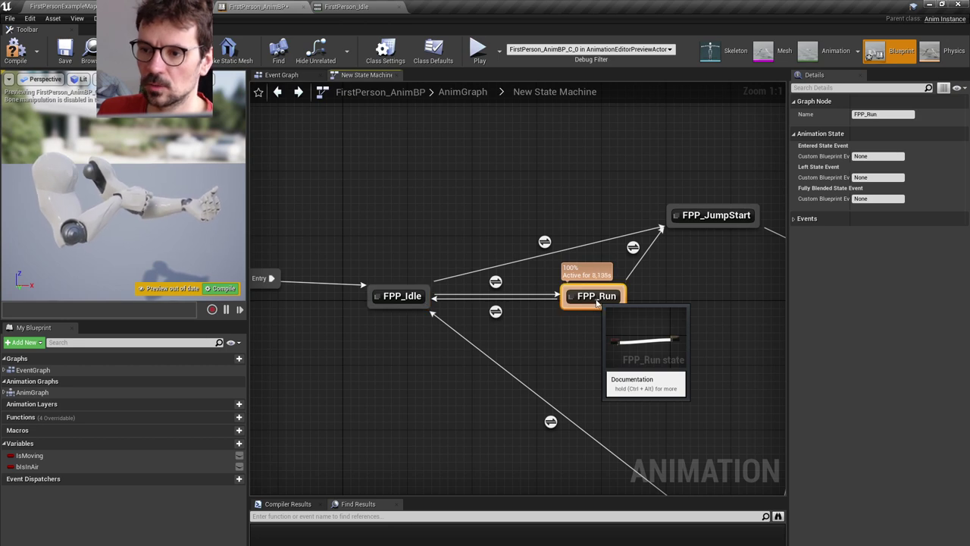
pyautogui.doubleClick(597, 301)
pyautogui.click(376, 327)
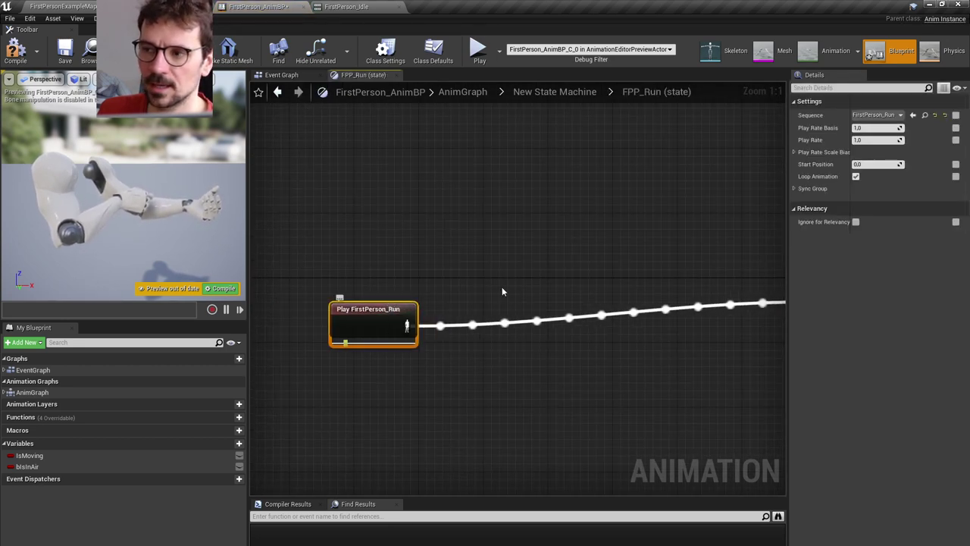
pyautogui.click(925, 114)
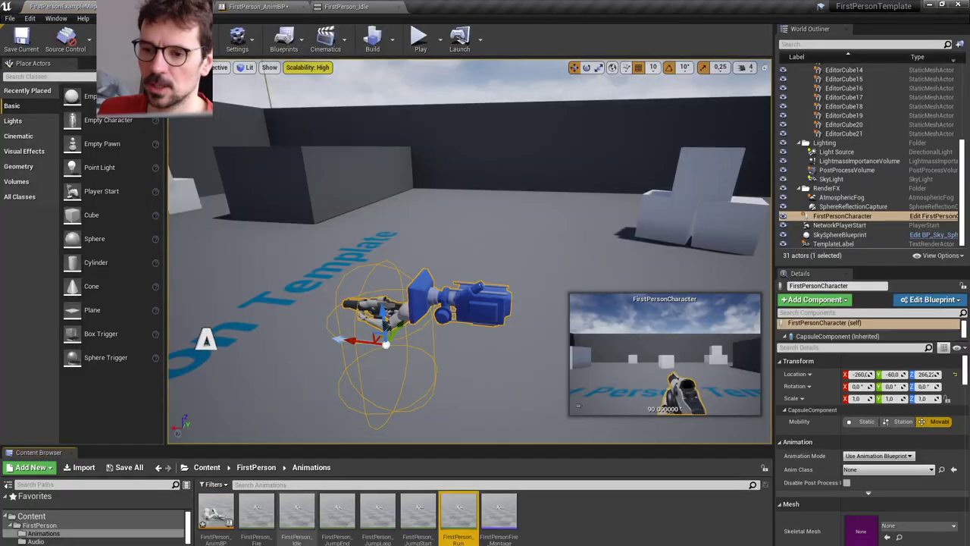
pyautogui.doubleClick(459, 515)
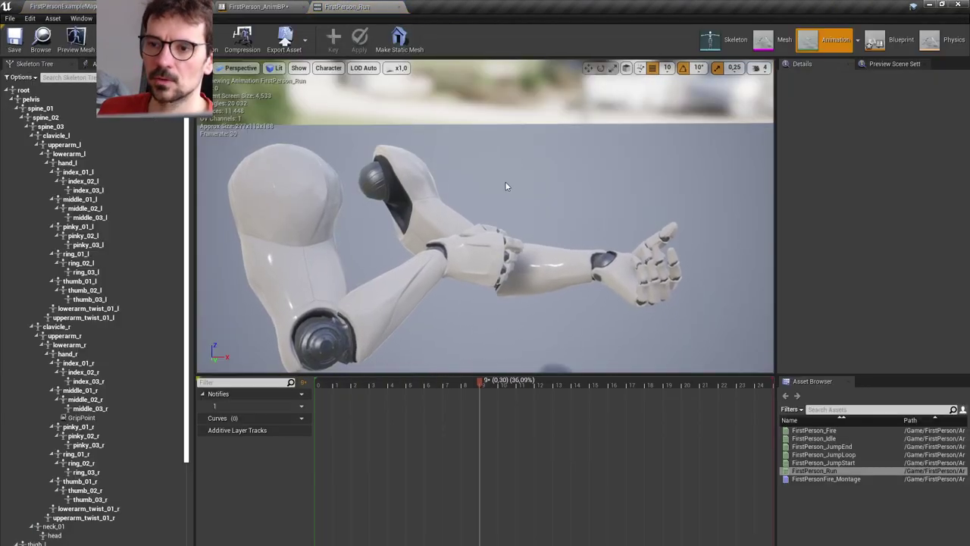
# Return to the FPP_Run state in FirstPerson_AnimBP and move the Play FirstPerson_Run node closer to the Output Animation Pose
pyautogui.click(258, 6)
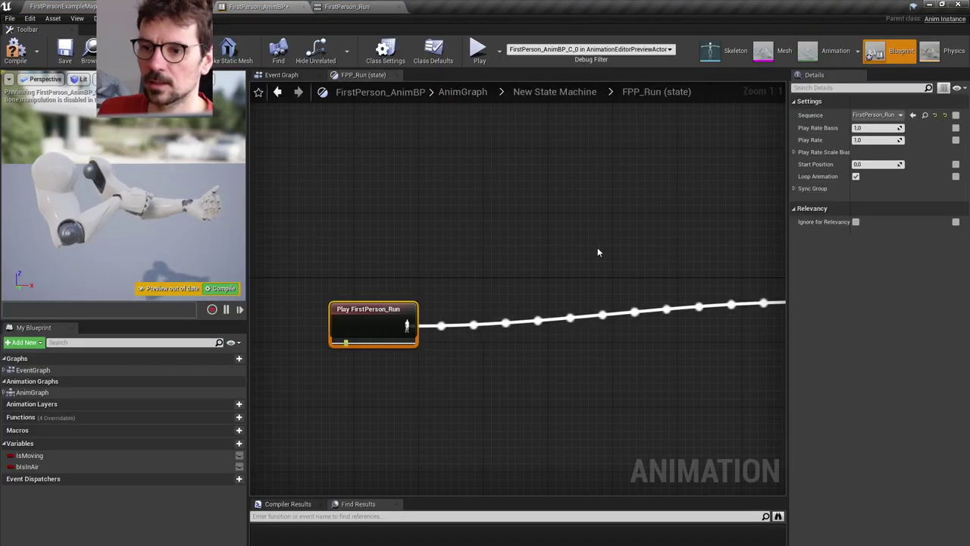
pyautogui.scroll(-2, 518, 228)
pyautogui.moveTo(520, 244); pyautogui.dragTo(438, 264, button='right')
pyautogui.moveTo(323, 316); pyautogui.dragTo(485, 289)
pyautogui.moveTo(535, 245); pyautogui.dragTo(446, 267, button='right')
pyautogui.moveTo(399, 303); pyautogui.dragTo(416, 310)
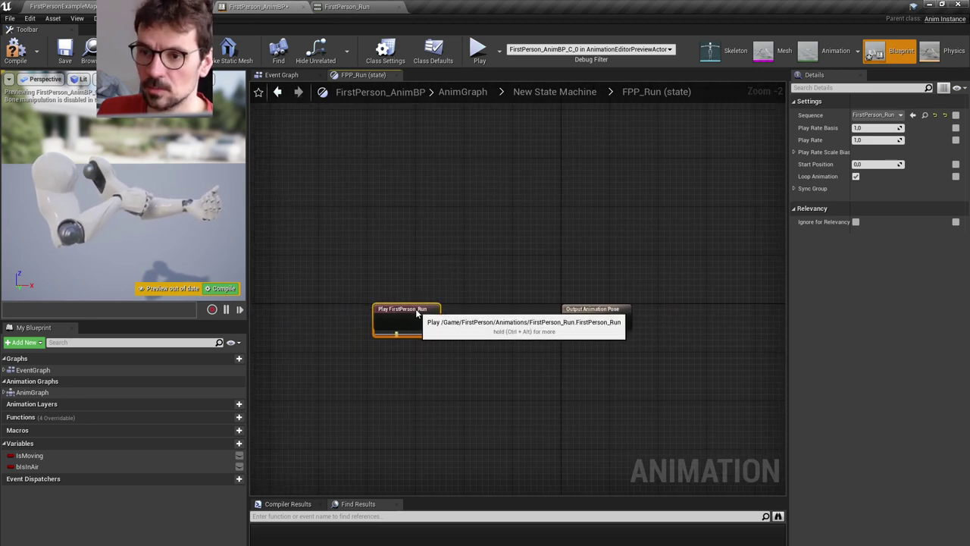
# Go back to the state machine and switch the IsMoving default value off and on again to watch the active state
pyautogui.click(279, 92)
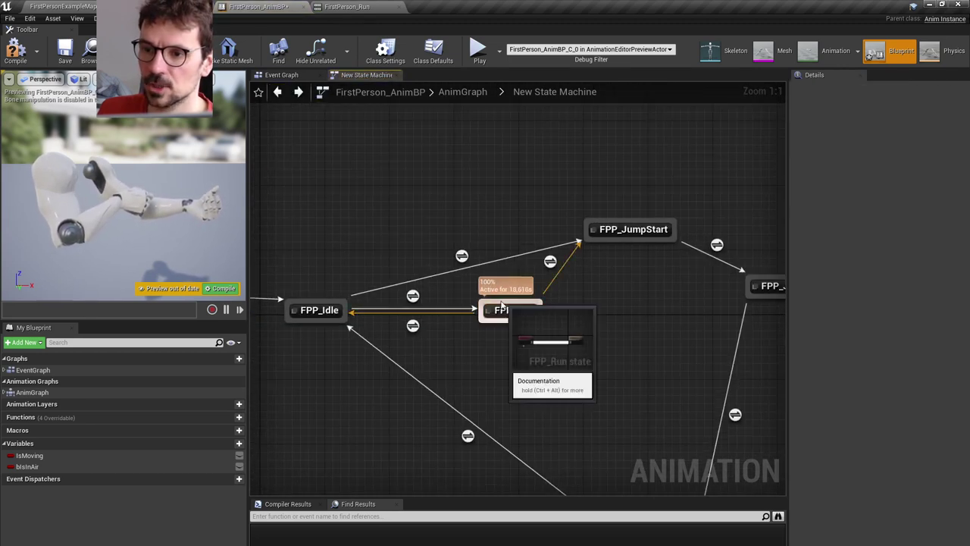
pyautogui.click(29, 456)
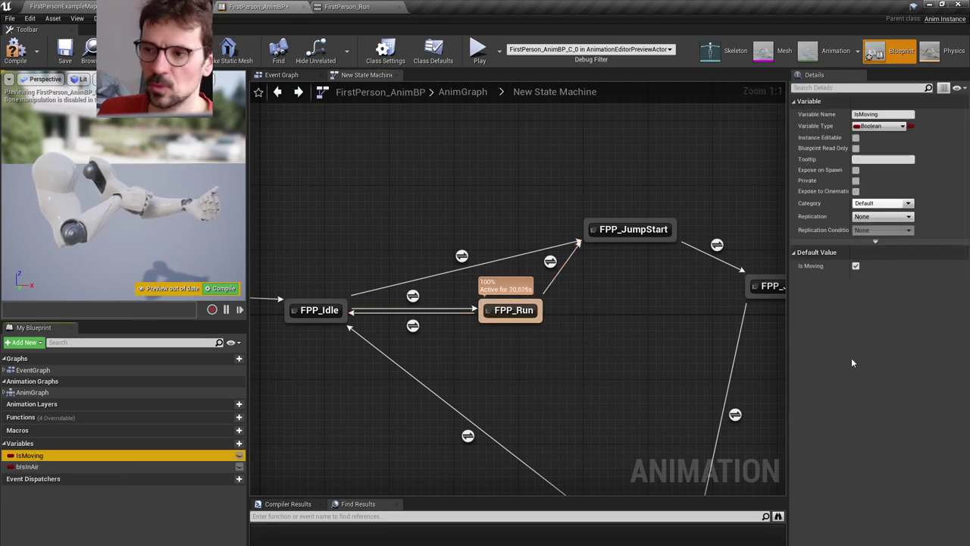
pyautogui.click(856, 266)
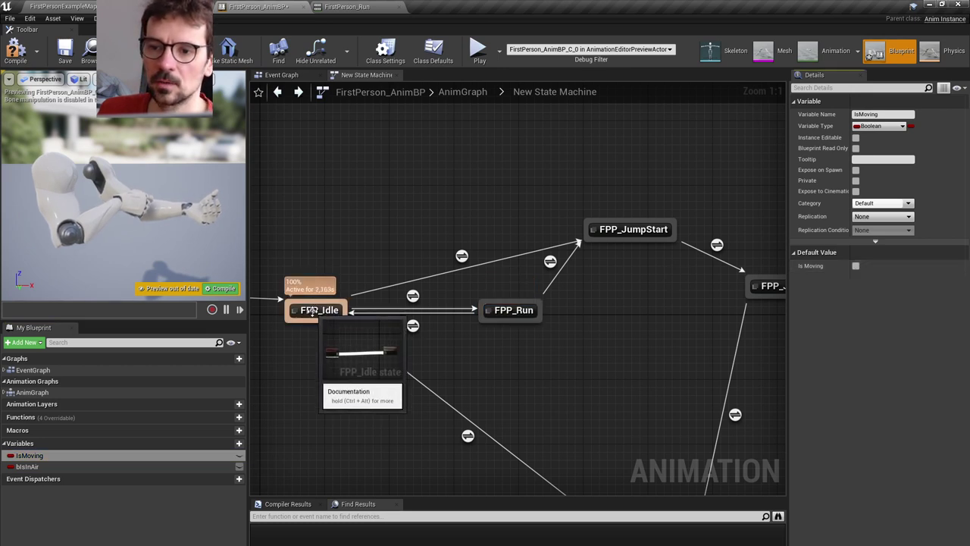
pyautogui.click(856, 267)
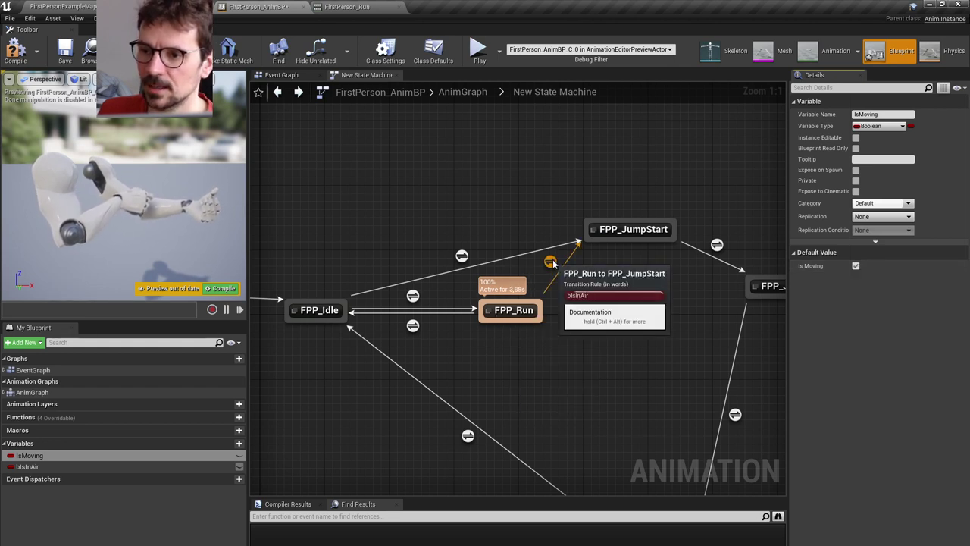
# Inspect the FPP_Run to FPP_JumpStart transition and set the default value of the bIsInAir variable to true
pyautogui.click(623, 230)
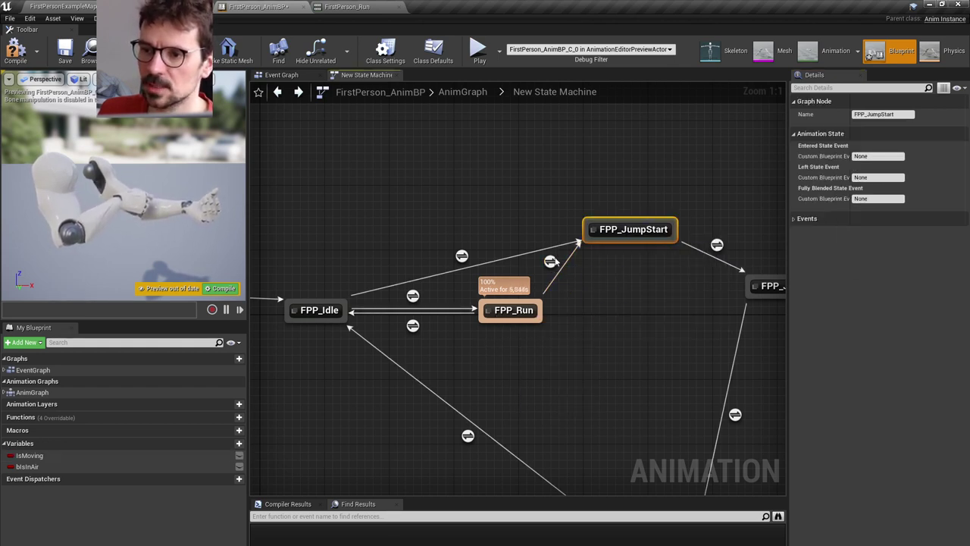
pyautogui.click(550, 261)
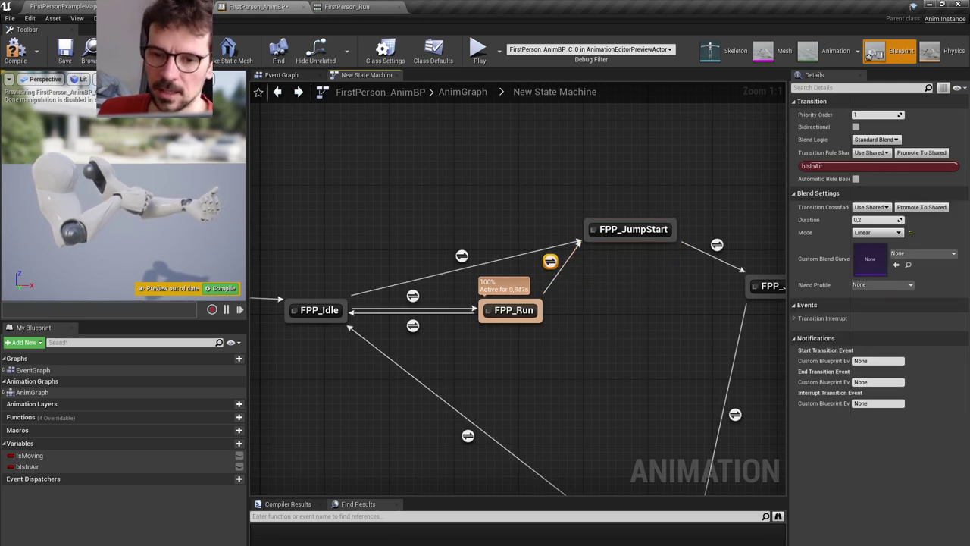
pyautogui.click(30, 466)
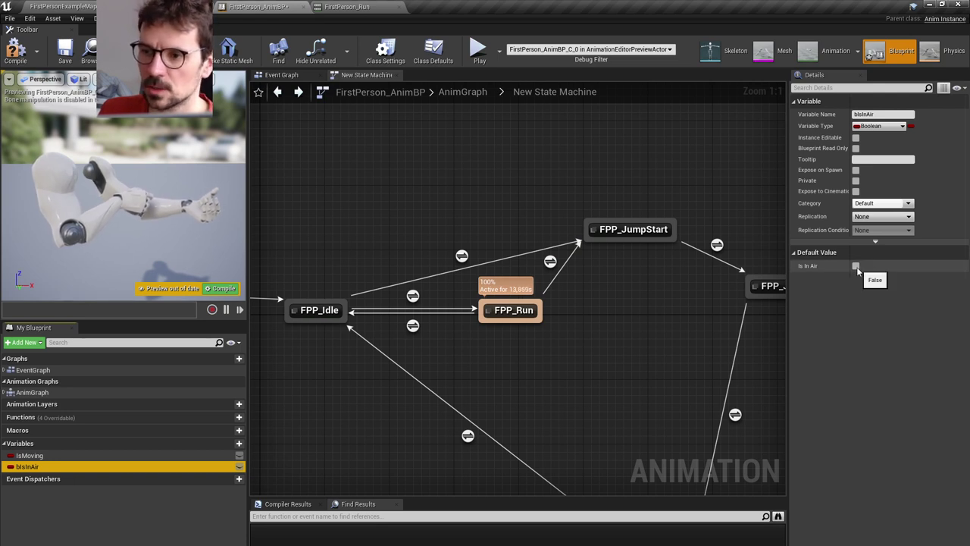
pyautogui.click(856, 267)
pyautogui.moveTo(622, 374); pyautogui.dragTo(498, 298, button='right')
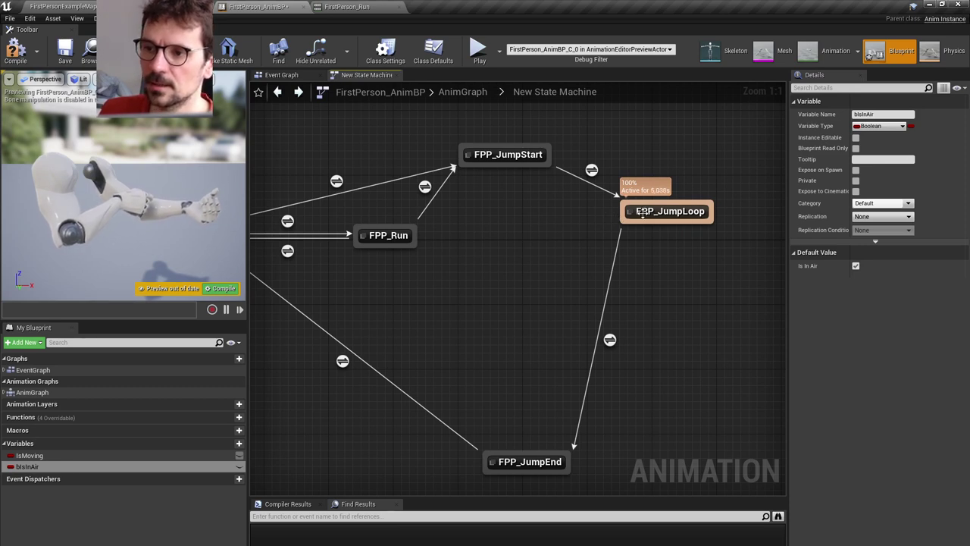
# Inspect the FPP_JumpStart to FPP_JumpLoop transition and open the FirstPerson_JumpStart animation used by the FPP_JumpStart state
pyautogui.click(592, 171)
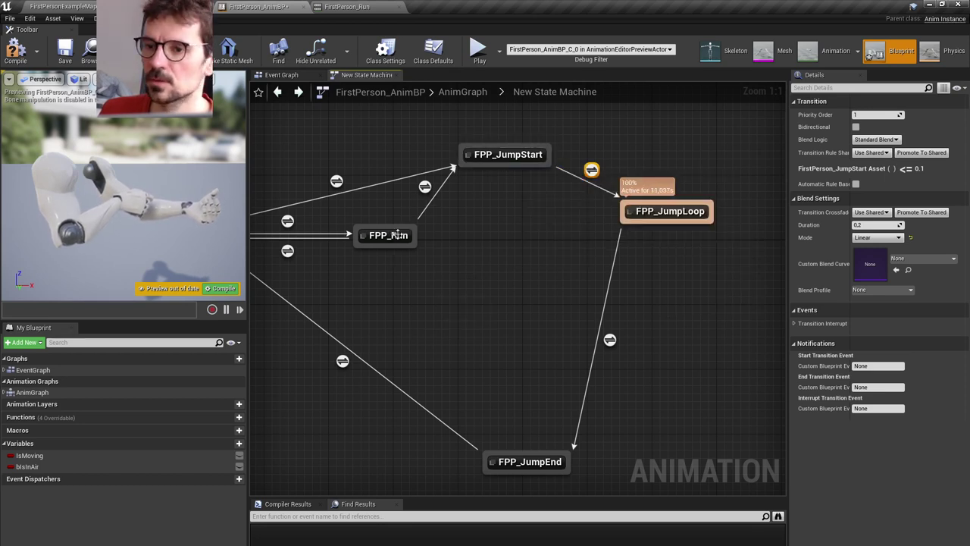
pyautogui.doubleClick(501, 154)
pyautogui.click(394, 278)
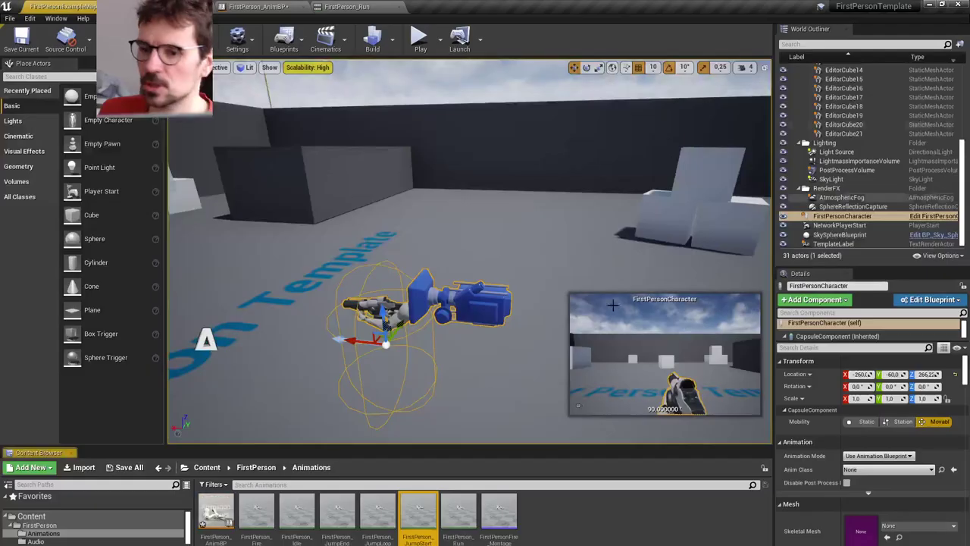
pyautogui.doubleClick(421, 513)
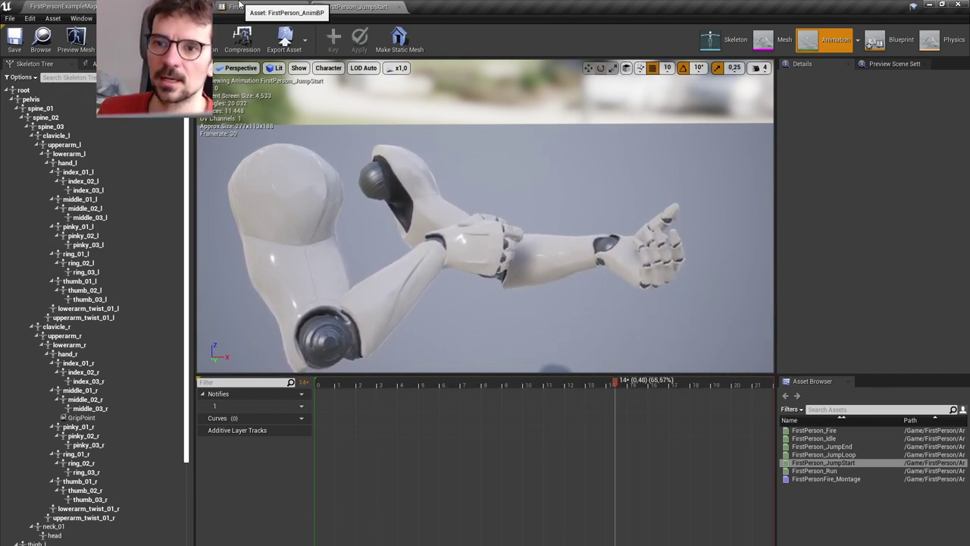
# Return to FirstPerson_AnimBP and review the contents of the FPP_JumpStart state within the state machine
pyautogui.click(239, 6)
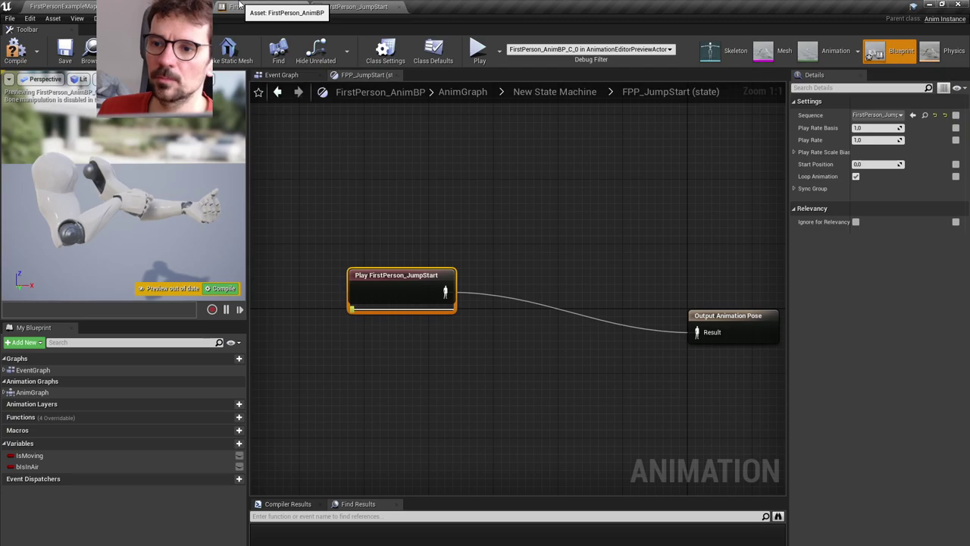
pyautogui.click(277, 92)
pyautogui.click(515, 219)
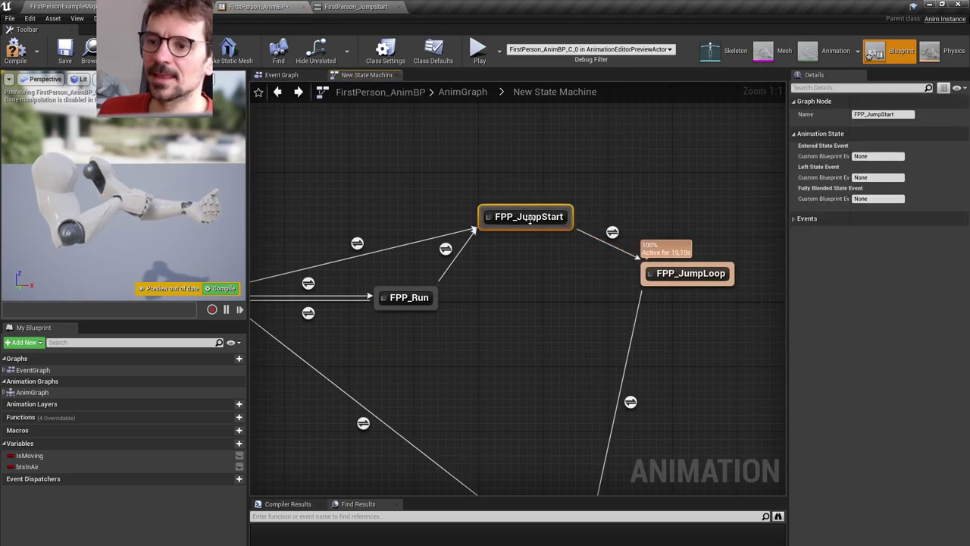
pyautogui.doubleClick(515, 219)
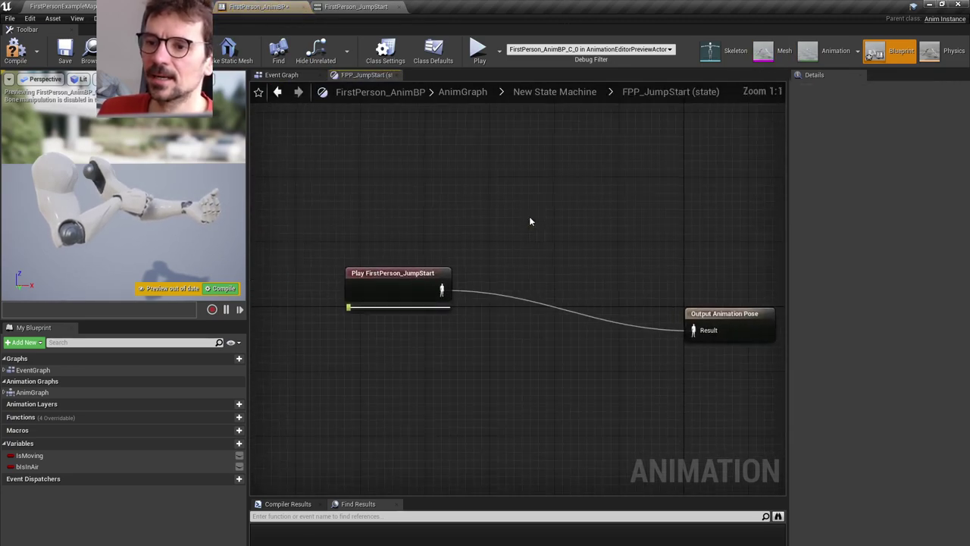
pyautogui.click(277, 91)
# Examine the FPP_JumpLoop to FPP_JumpEnd transition and its rule graph, and return to the state machine
pyautogui.moveTo(636, 231); pyautogui.dragTo(530, 226, button='right')
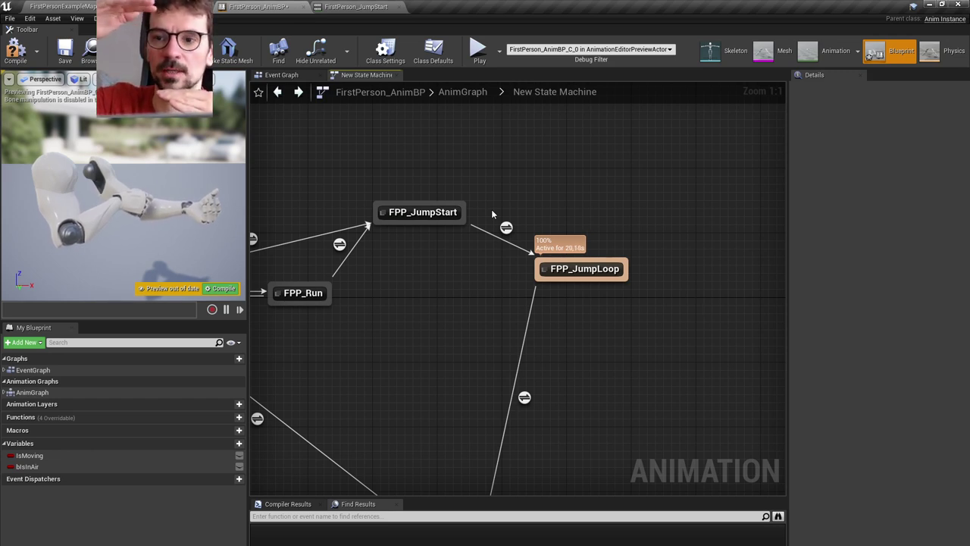
pyautogui.moveTo(491, 209); pyautogui.dragTo(492, 69, button='right')
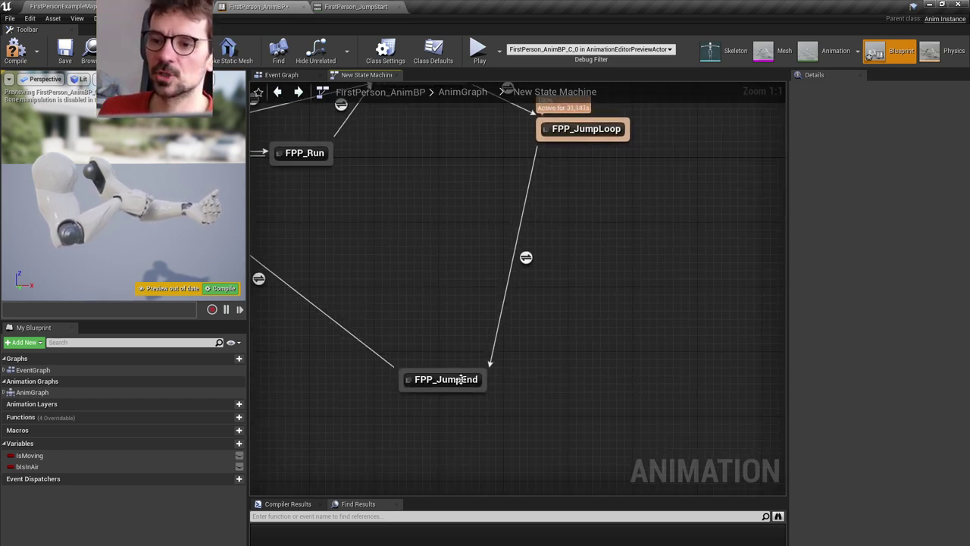
pyautogui.moveTo(440, 265); pyautogui.dragTo(480, 355, button='right')
pyautogui.click(572, 350)
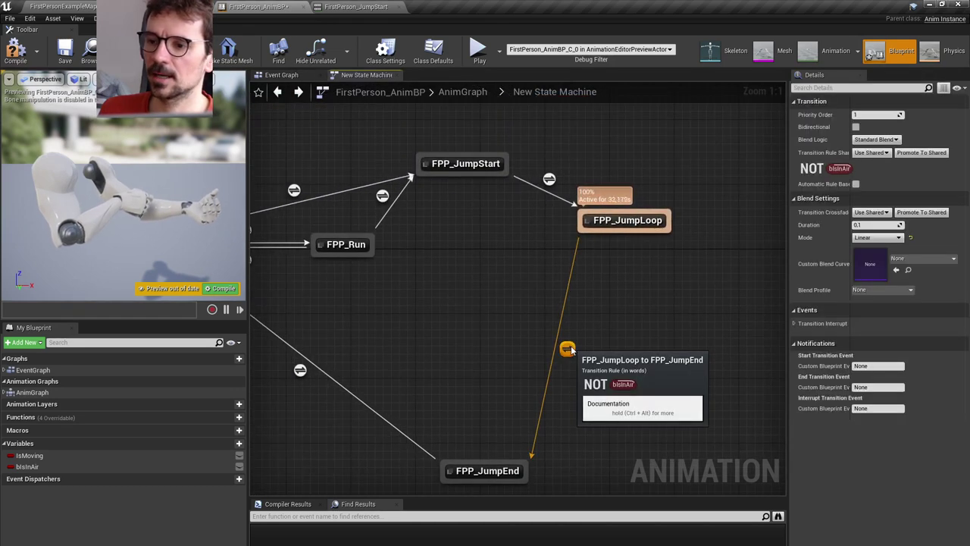
pyautogui.doubleClick(570, 349)
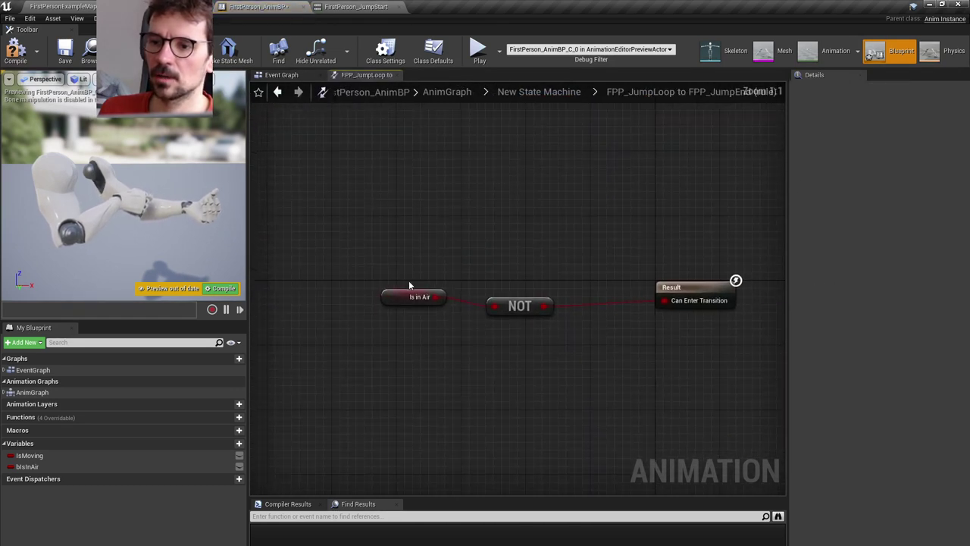
pyautogui.click(278, 92)
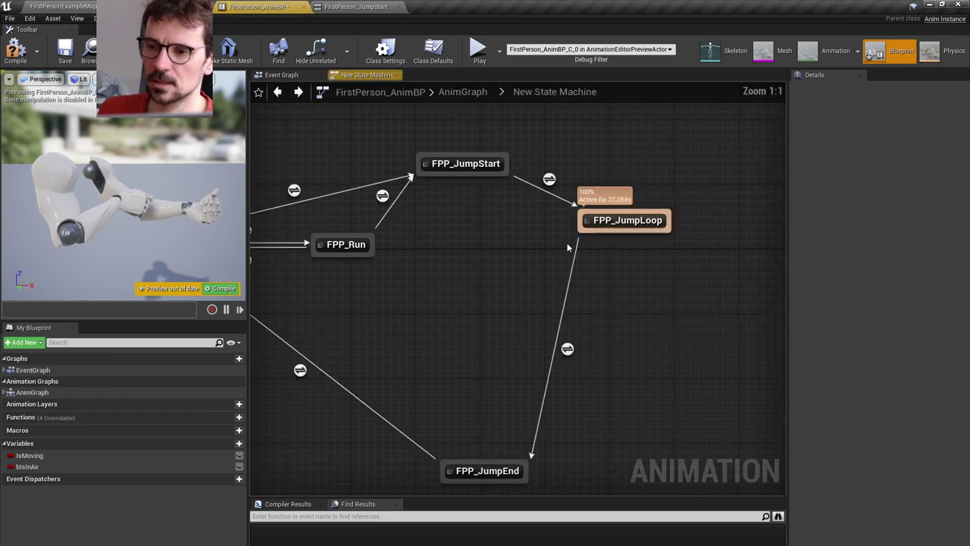
# Set the default value of bIsInAir to false and select the FPP_JumpEnd state
pyautogui.click(26, 466)
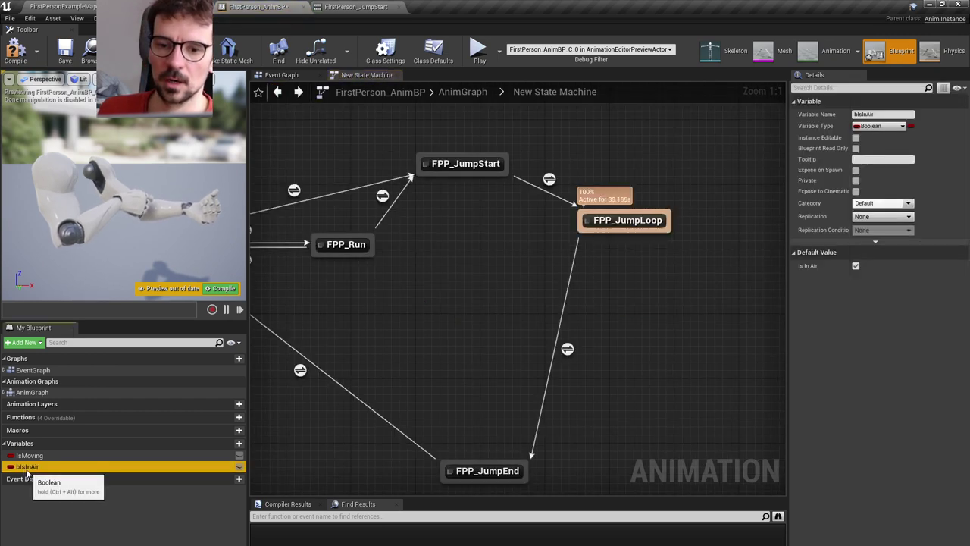
pyautogui.click(856, 266)
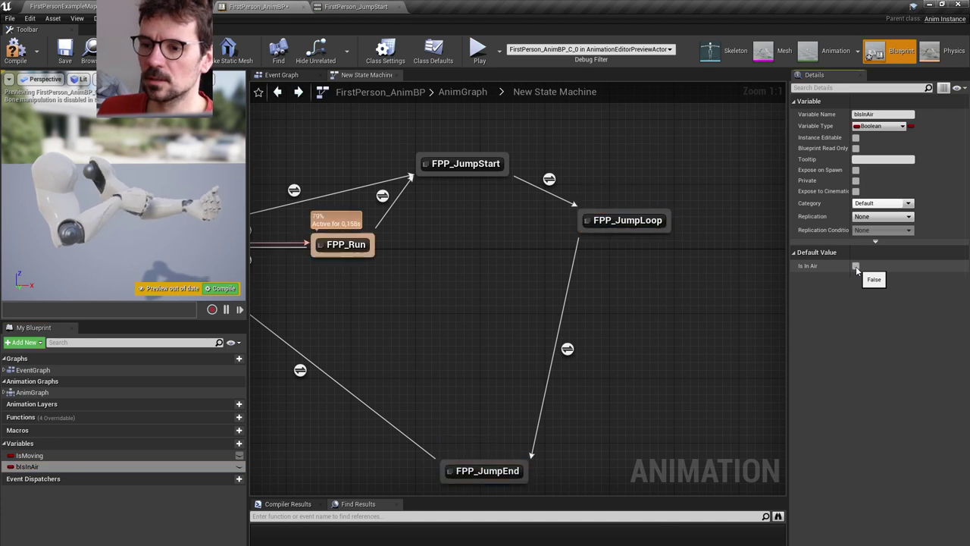
pyautogui.moveTo(496, 471); pyautogui.dragTo(561, 438, button='right')
pyautogui.click(561, 438)
# Inspect the FPP_JumpEnd to FPP_Idle transition settings and the default value of the IsMoving variable
pyautogui.moveTo(474, 386); pyautogui.dragTo(603, 447, button='right')
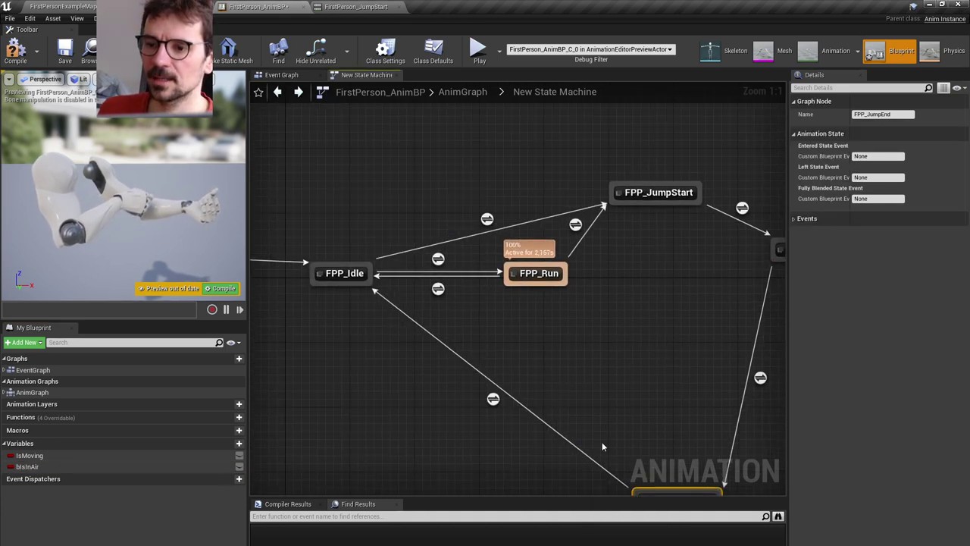
pyautogui.click(492, 398)
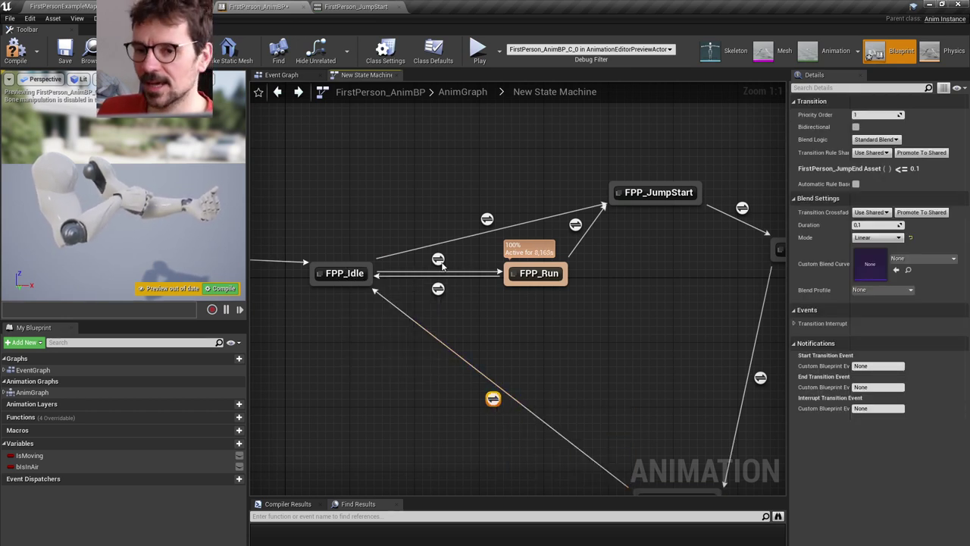
pyautogui.click(62, 456)
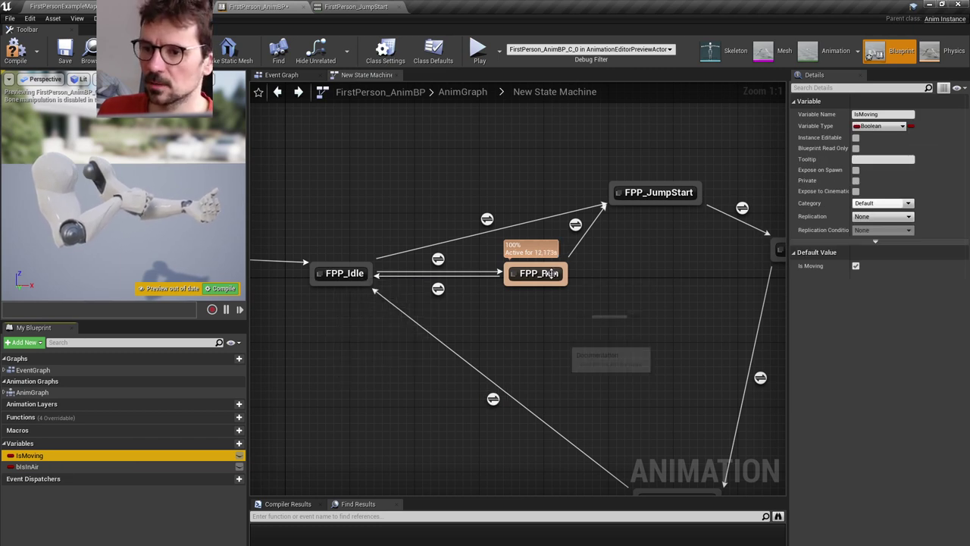
# Examine the Time Remaining comparison in the FPP_JumpStart to FPP_JumpLoop transition rule and return to the state machine
pyautogui.moveTo(624, 295); pyautogui.dragTo(472, 221, button='right')
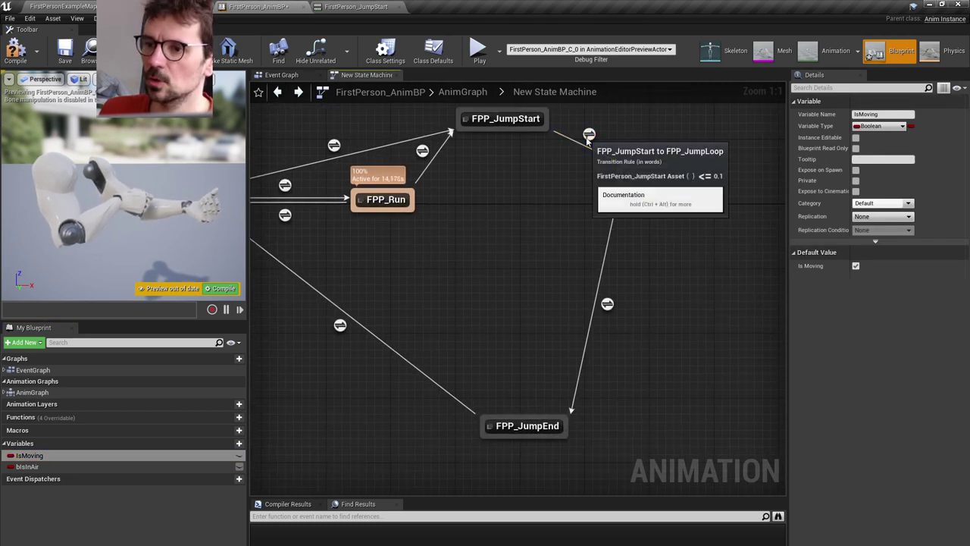
pyautogui.click(589, 135)
pyautogui.moveTo(527, 191); pyautogui.dragTo(507, 275, button='right')
pyautogui.doubleClick(569, 219)
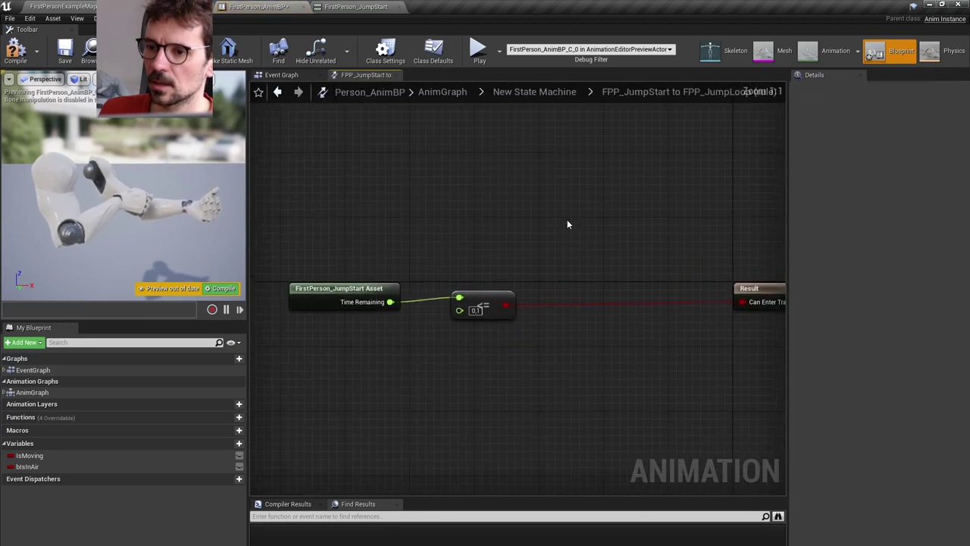
pyautogui.moveTo(352, 294); pyautogui.dragTo(360, 285)
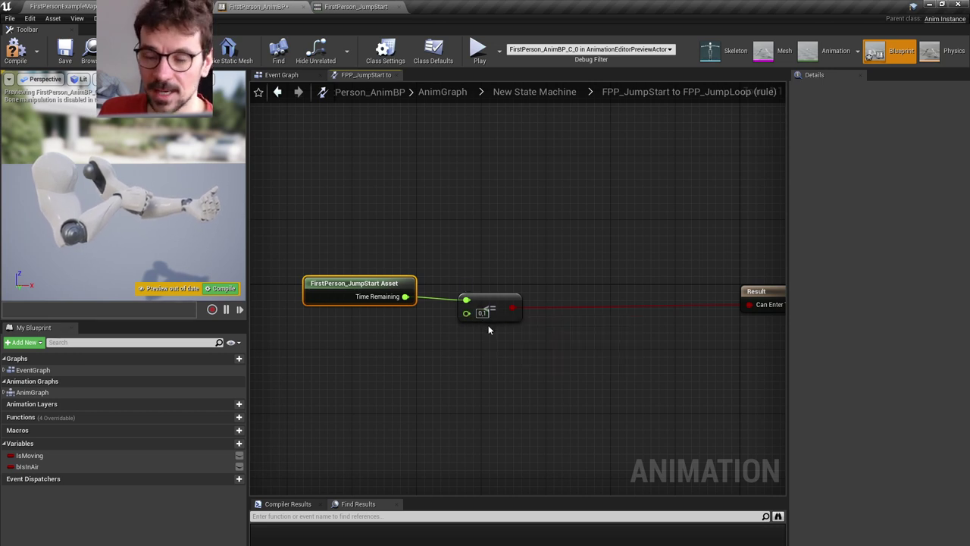
pyautogui.click(278, 92)
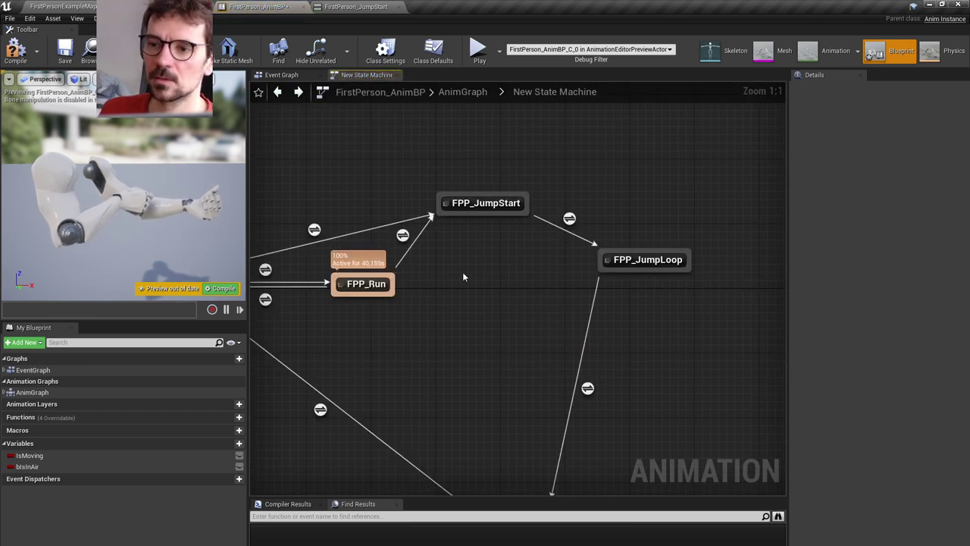
# Switch the bIsInAir default value on and off again to watch the jump states in the state machine
pyautogui.click(127, 467)
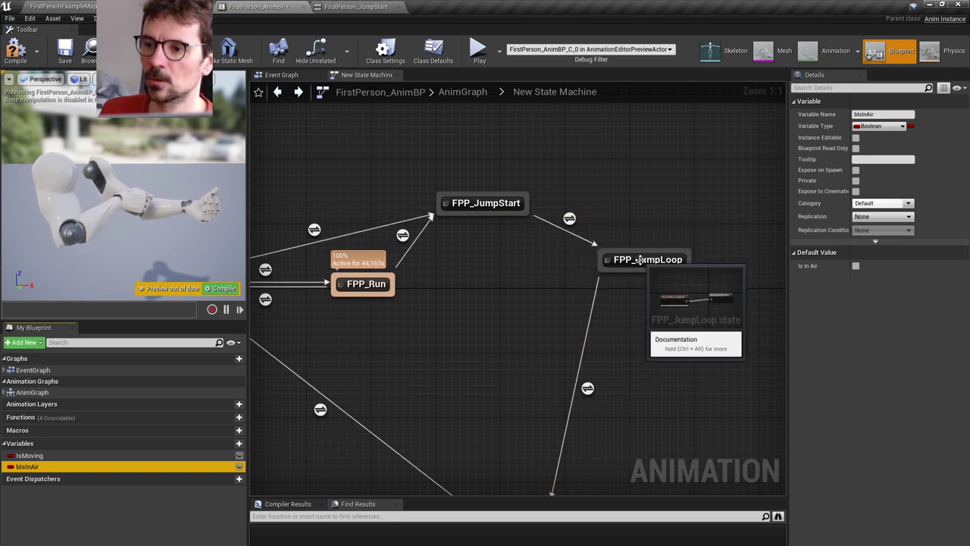
pyautogui.click(856, 265)
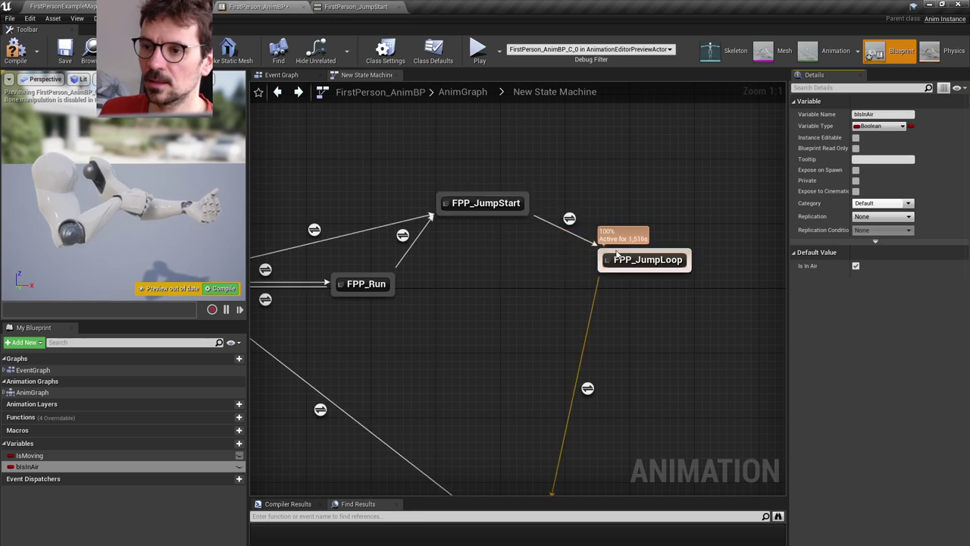
pyautogui.click(856, 265)
# Open the FPP_JumpEnd to FPP_Idle transition rule and examine its FirstPerson_JumpEnd Time Remaining node, moving it closer to the comparison
pyautogui.moveTo(721, 381); pyautogui.dragTo(763, 203, button='right')
pyautogui.moveTo(653, 246); pyautogui.dragTo(661, 315, button='right')
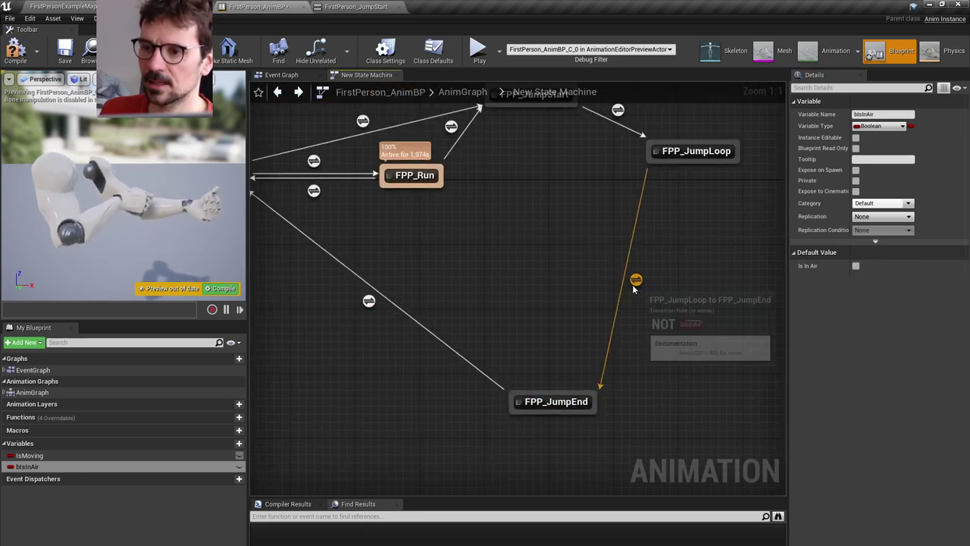
pyautogui.moveTo(513, 383); pyautogui.dragTo(562, 411, button='right')
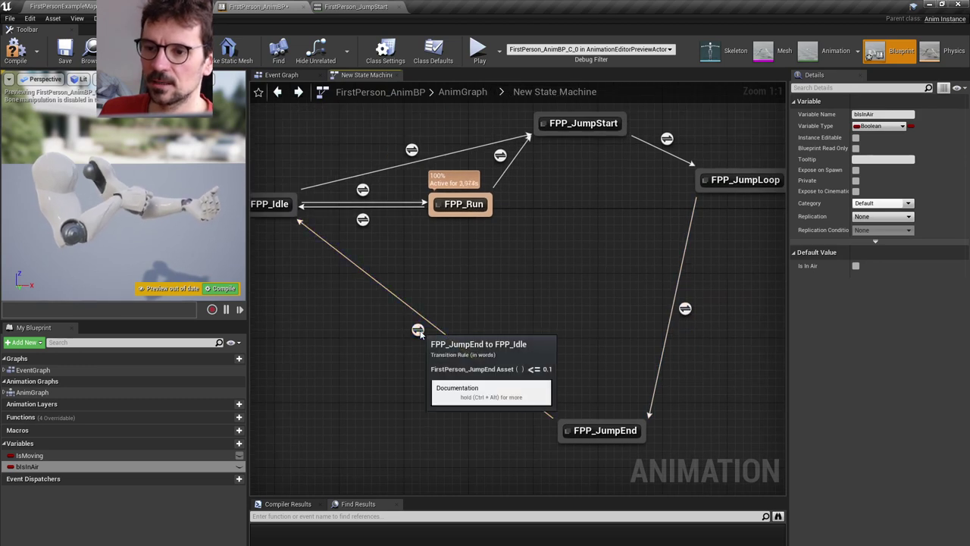
pyautogui.doubleClick(417, 330)
pyautogui.click(302, 277)
pyautogui.moveTo(302, 277); pyautogui.dragTo(332, 273)
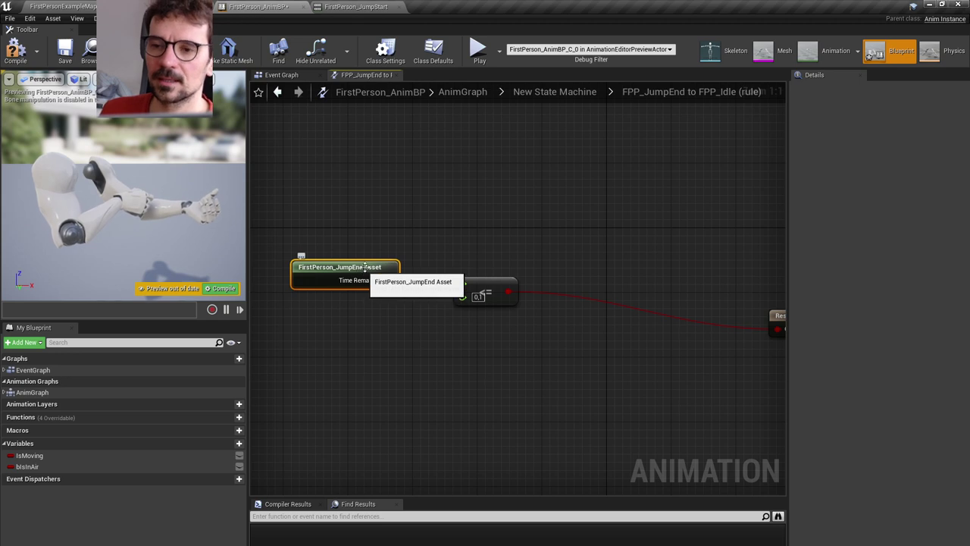
# Examine the Time Remaining comparison and Result node in the FPP_JumpEnd to FPP_Idle rule, then check that transition's settings in the state machine
pyautogui.moveTo(388, 280); pyautogui.dragTo(463, 284)
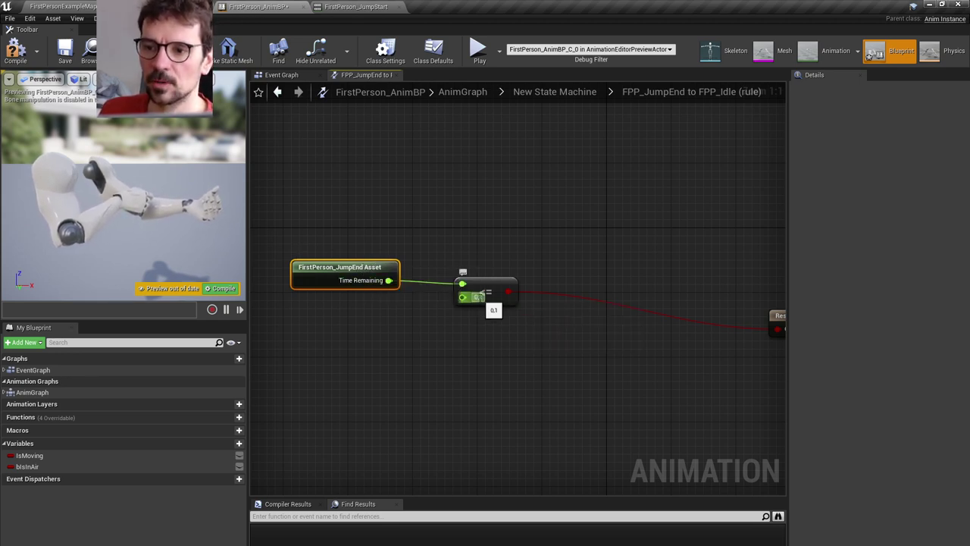
pyautogui.moveTo(605, 282); pyautogui.dragTo(506, 268, button='right')
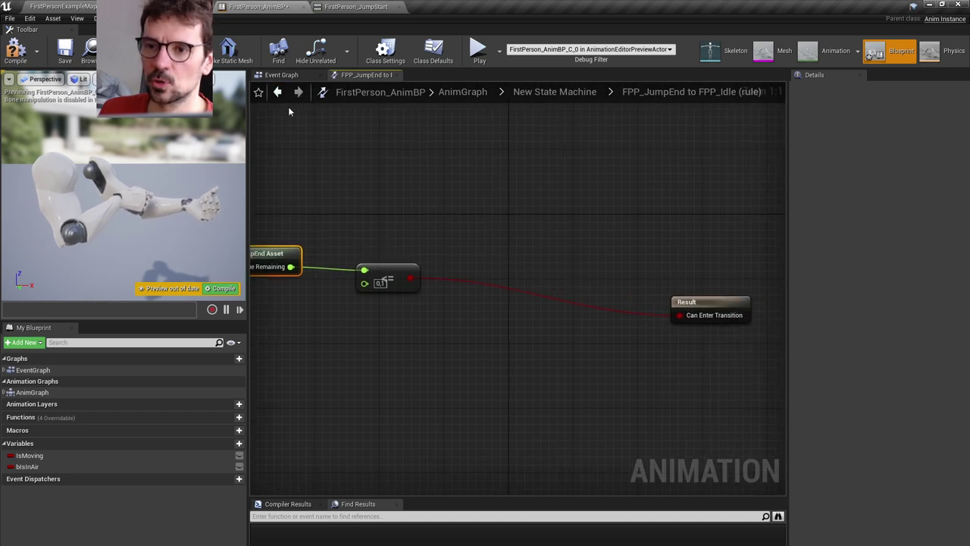
pyautogui.click(279, 91)
pyautogui.click(602, 430)
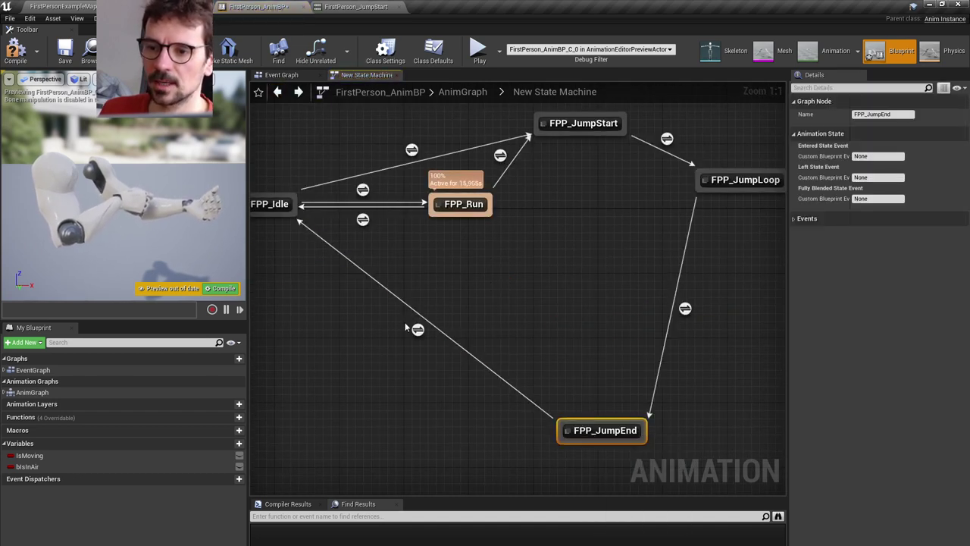
pyautogui.click(417, 329)
pyautogui.moveTo(418, 329); pyautogui.dragTo(487, 401, button='right')
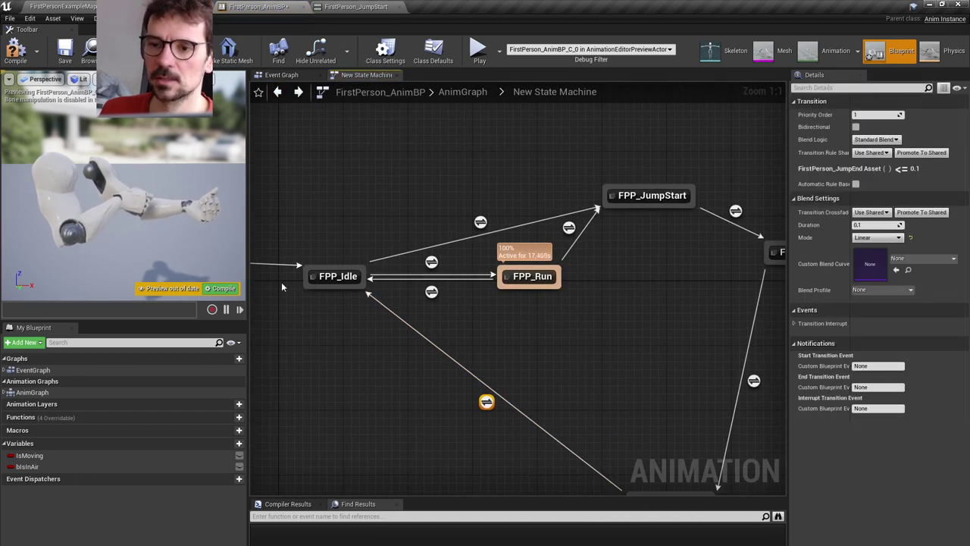
# Turn off the IsMoving variable's default value to send the state machine from FPP_Run back to FPP_Idle
pyautogui.click(108, 455)
pyautogui.click(855, 267)
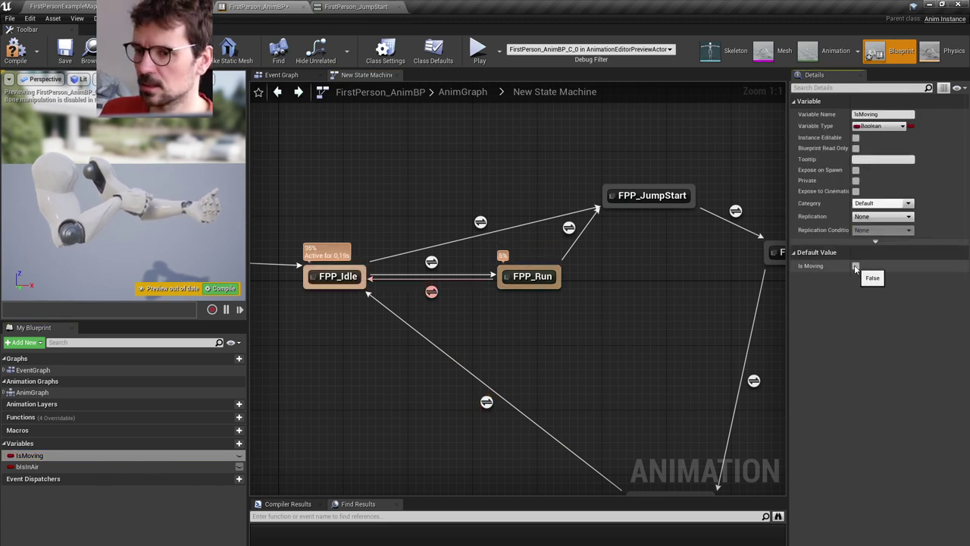
pyautogui.moveTo(497, 286); pyautogui.dragTo(479, 340, button='right')
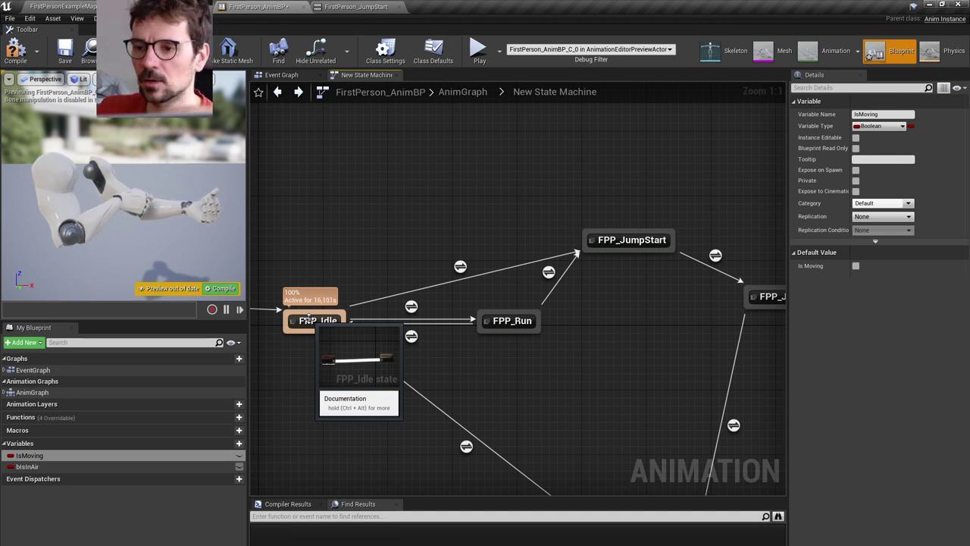
# Inspect the FPP_Run state, its transition to FPP_JumpStart, and the FPP_JumpStart state
pyautogui.click(509, 321)
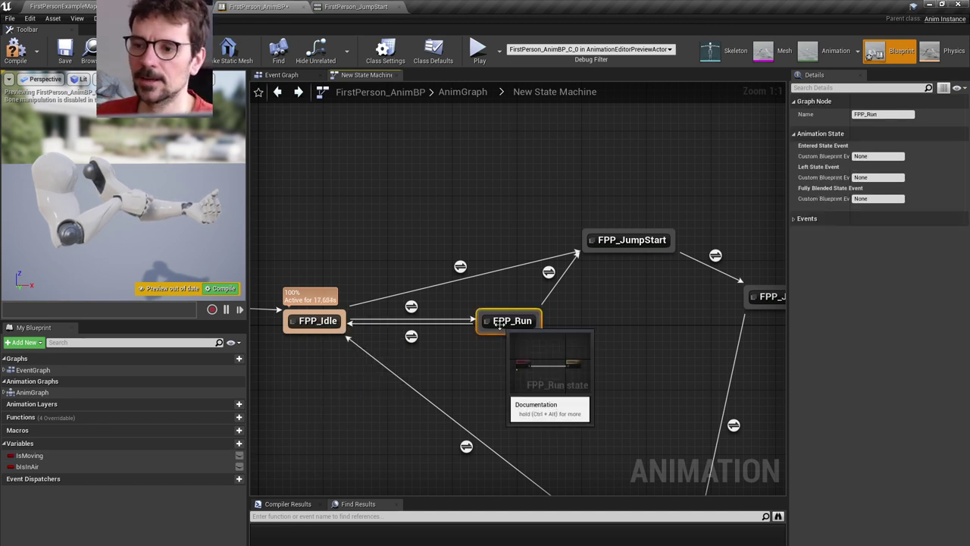
pyautogui.click(549, 273)
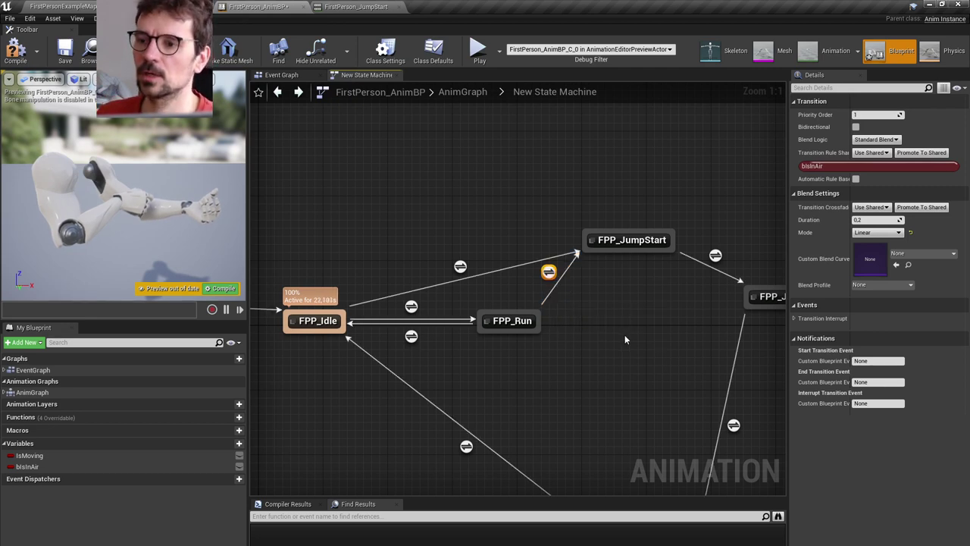
pyautogui.moveTo(625, 334); pyautogui.dragTo(507, 302, button='right')
pyautogui.click(523, 211)
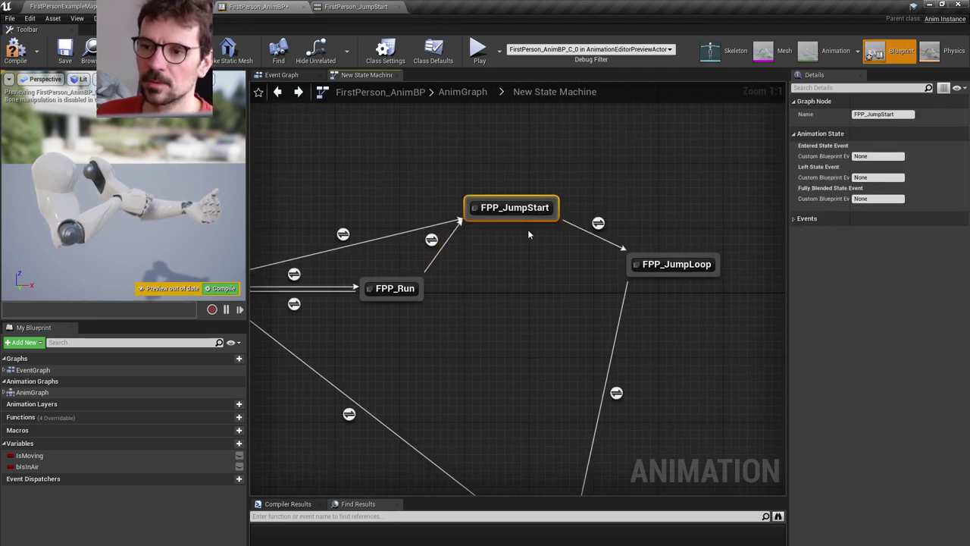
# Move the FPP_JumpEnd state up closer to the FPP_Run and FPP_JumpLoop states
pyautogui.moveTo(529, 231); pyautogui.dragTo(572, 266, button='right')
pyautogui.moveTo(585, 436); pyautogui.dragTo(571, 383, button='right')
pyautogui.moveTo(593, 459); pyautogui.dragTo(537, 363)
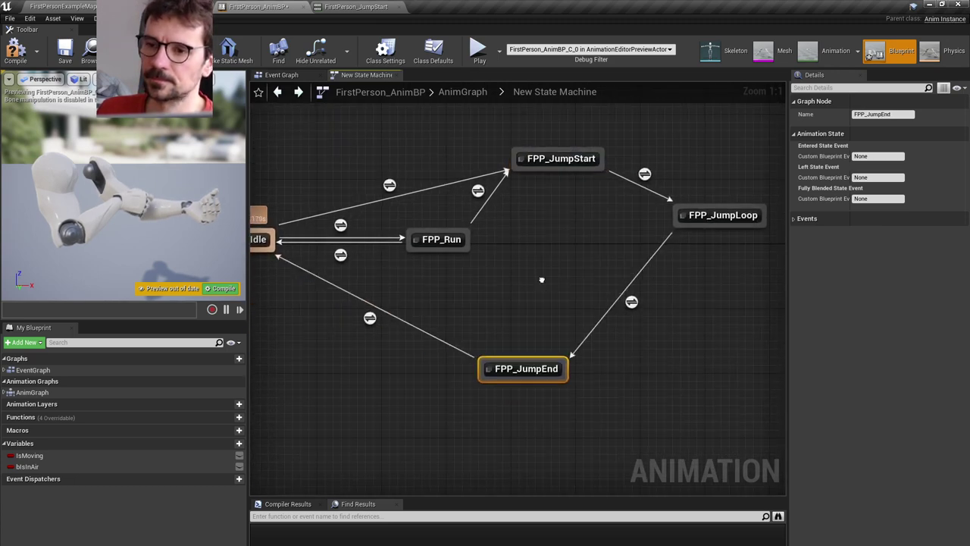
pyautogui.moveTo(541, 280); pyautogui.dragTo(579, 371, button='right')
# Examine the FirstPerson_JumpStart Time Remaining comparison in the FPP_JumpStart to FPP_JumpLoop transition rule and return to the state machine
pyautogui.click(568, 252)
pyautogui.moveTo(569, 252); pyautogui.dragTo(483, 271, button='right')
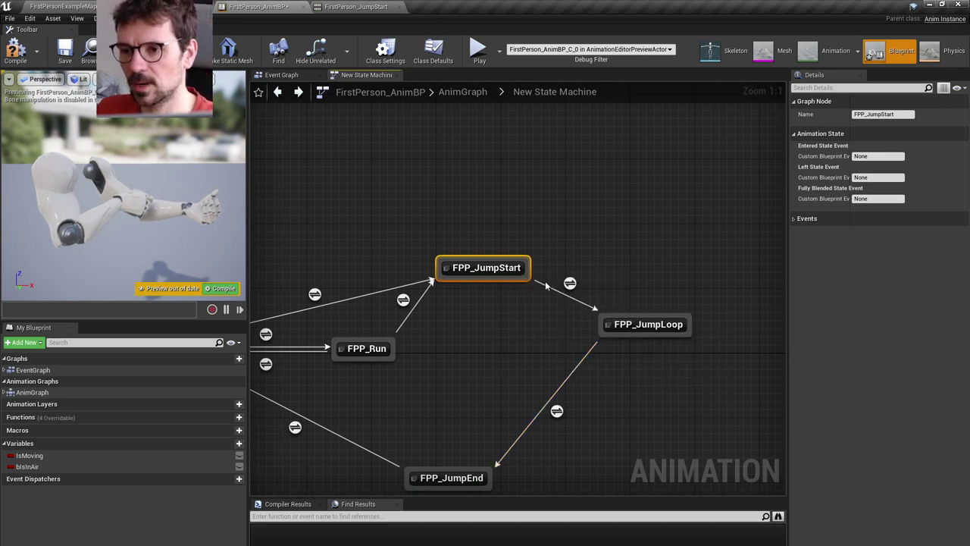
pyautogui.doubleClick(567, 286)
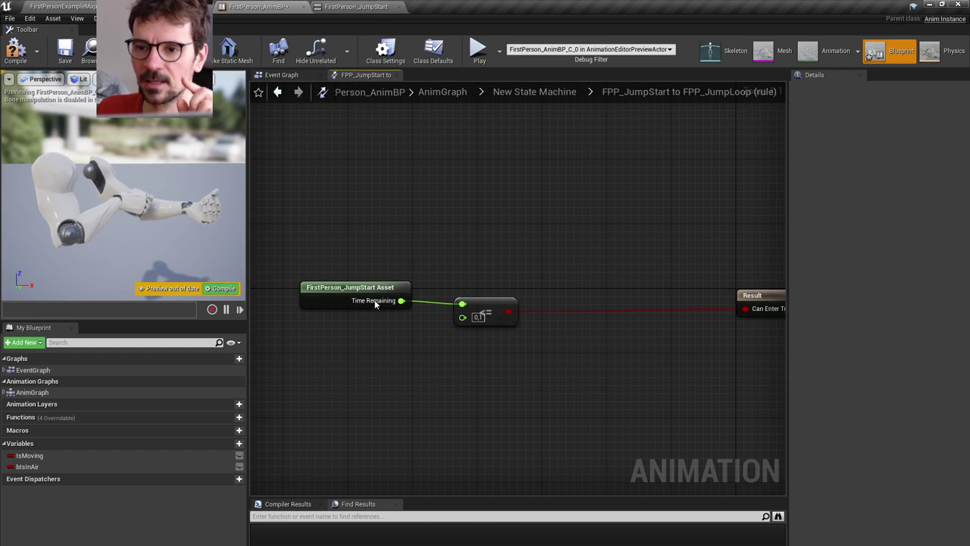
pyautogui.moveTo(291, 243); pyautogui.dragTo(535, 352)
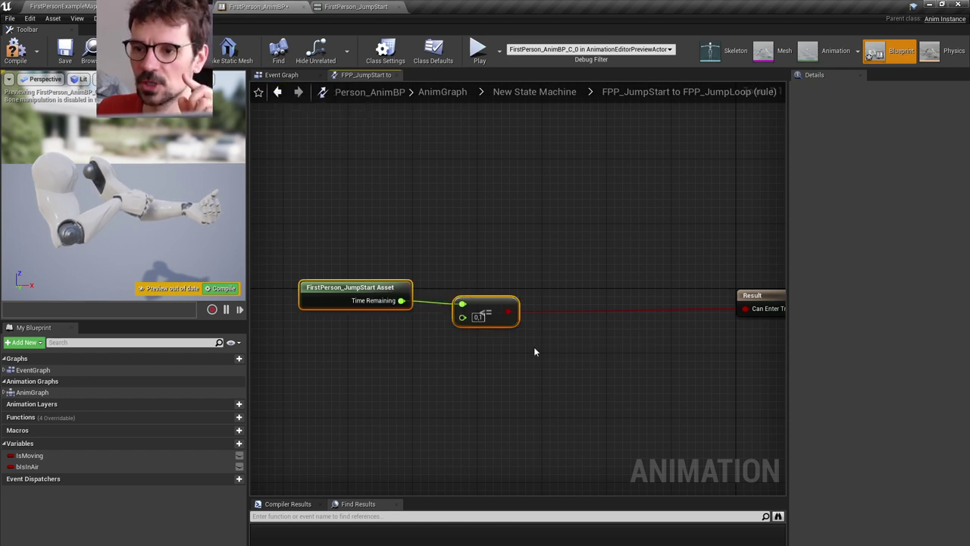
pyautogui.click(278, 91)
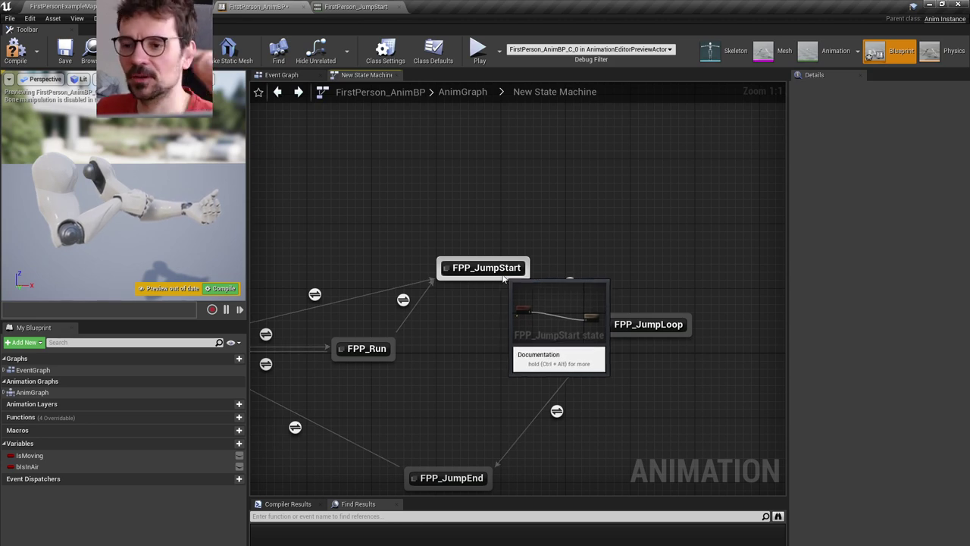
# Select the FPP_JumpLoop state, then switch the bIsInAir default value on and off to watch the jump states play through
pyautogui.click(637, 319)
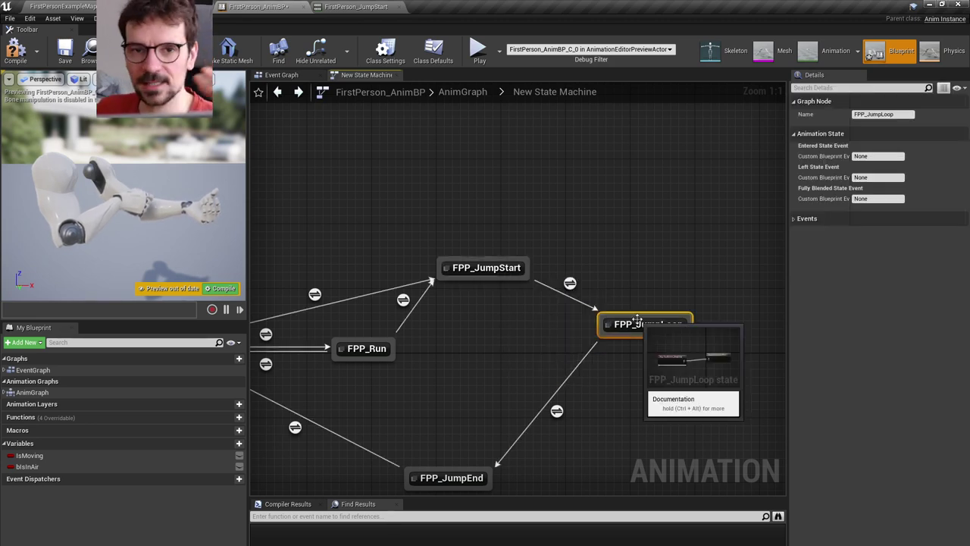
pyautogui.click(58, 466)
pyautogui.click(855, 265)
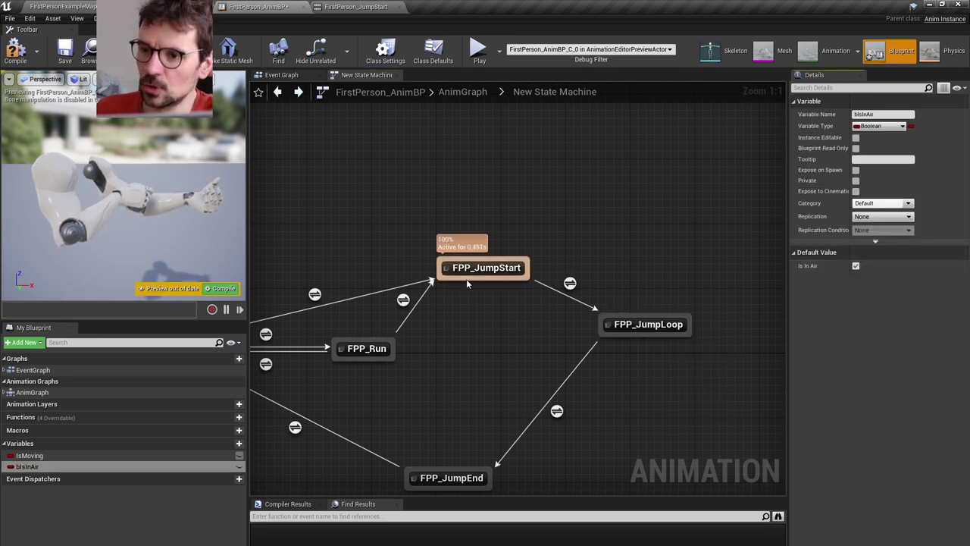
pyautogui.click(855, 266)
pyautogui.moveTo(597, 372); pyautogui.dragTo(632, 262, button='right')
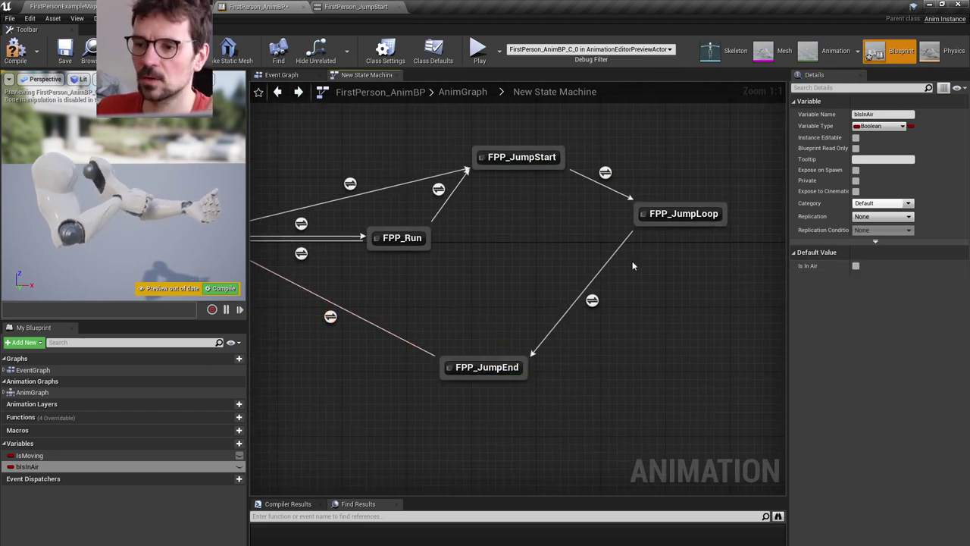
# Examine the NOT Is in Air condition in the FPP_JumpLoop to FPP_JumpEnd transition rule and return to the state machine
pyautogui.click(483, 371)
pyautogui.doubleClick(592, 301)
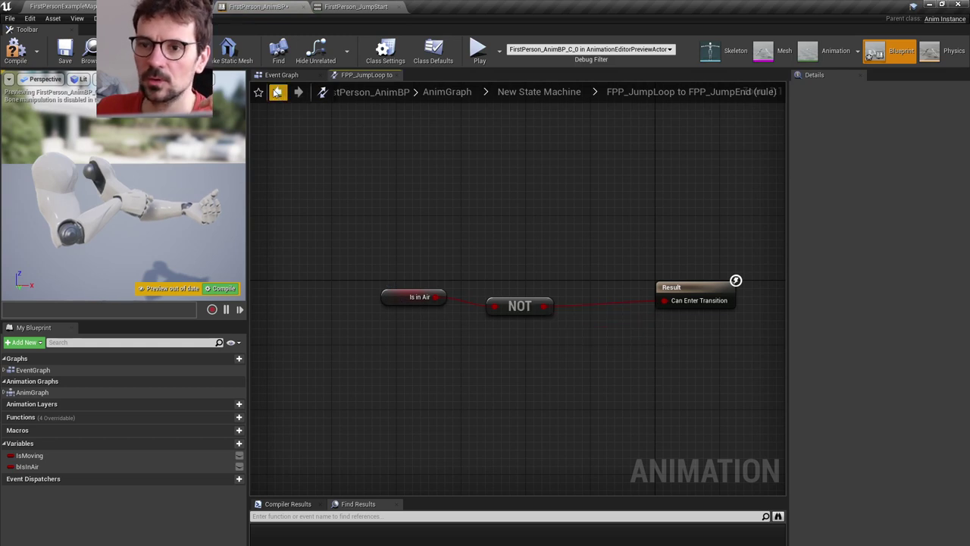
pyautogui.click(277, 92)
pyautogui.moveTo(494, 361); pyautogui.dragTo(637, 397, button='right')
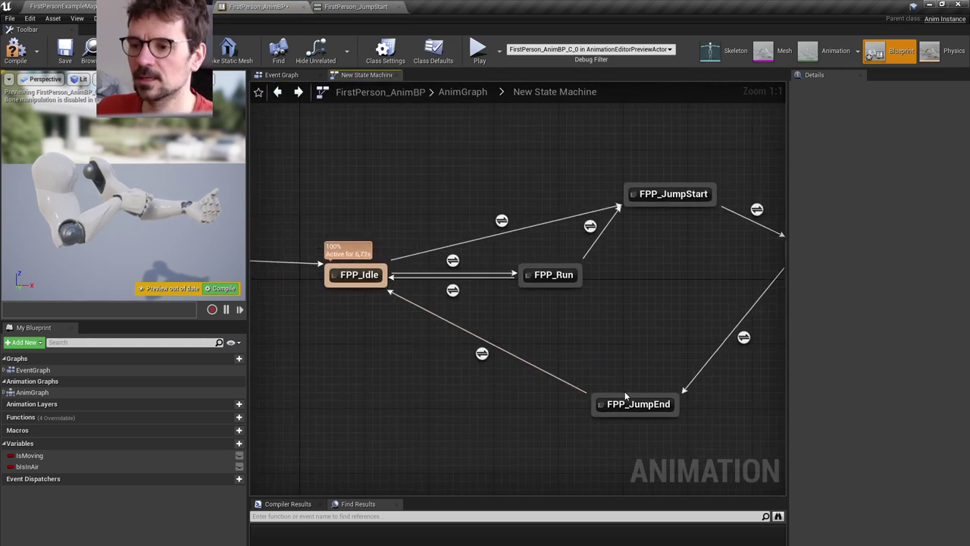
# Check the FPP_JumpEnd state and its transition rule to FPP_Idle, then return to the state machine
pyautogui.click(633, 404)
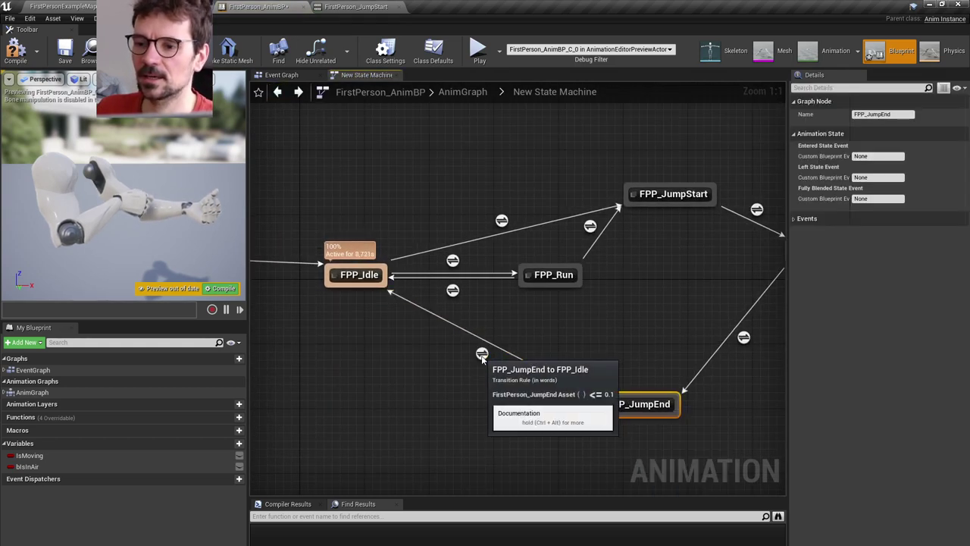
pyautogui.doubleClick(482, 353)
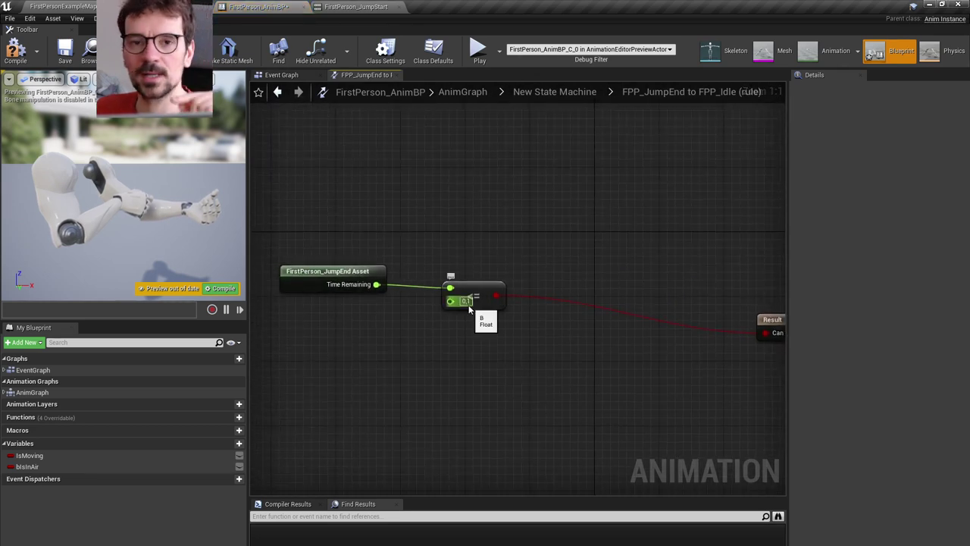
pyautogui.click(278, 92)
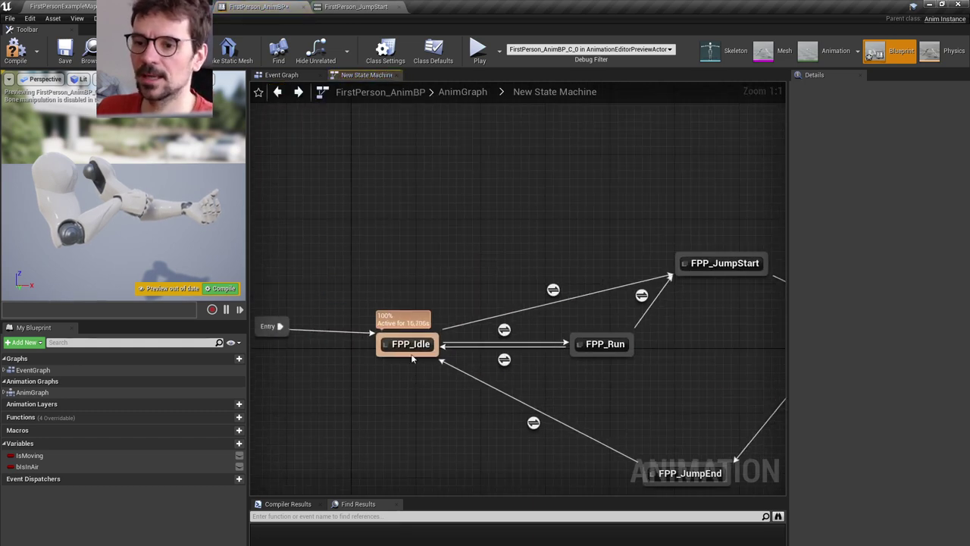
# Switch the IsMoving default value on and off again to watch the FPP_Idle and FPP_Run states alternate
pyautogui.click(114, 456)
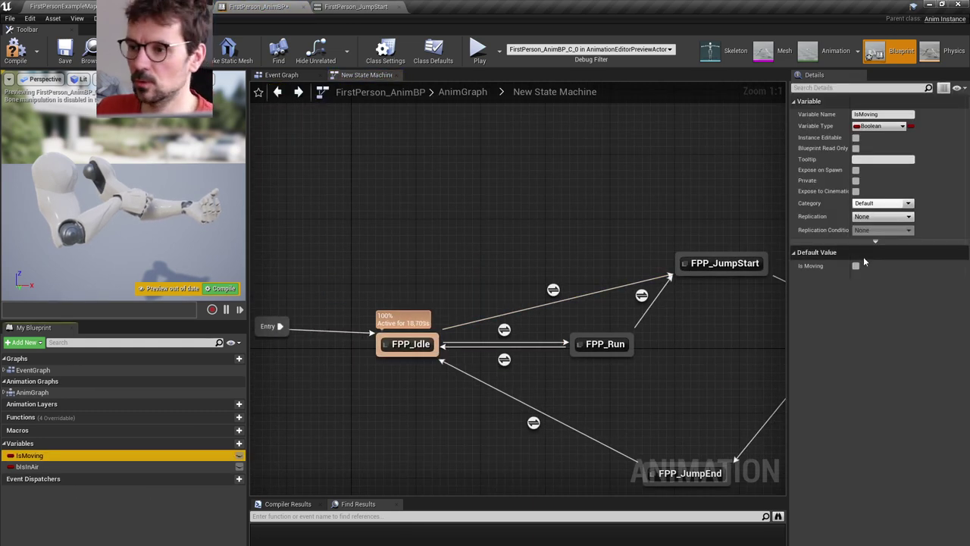
pyautogui.click(856, 265)
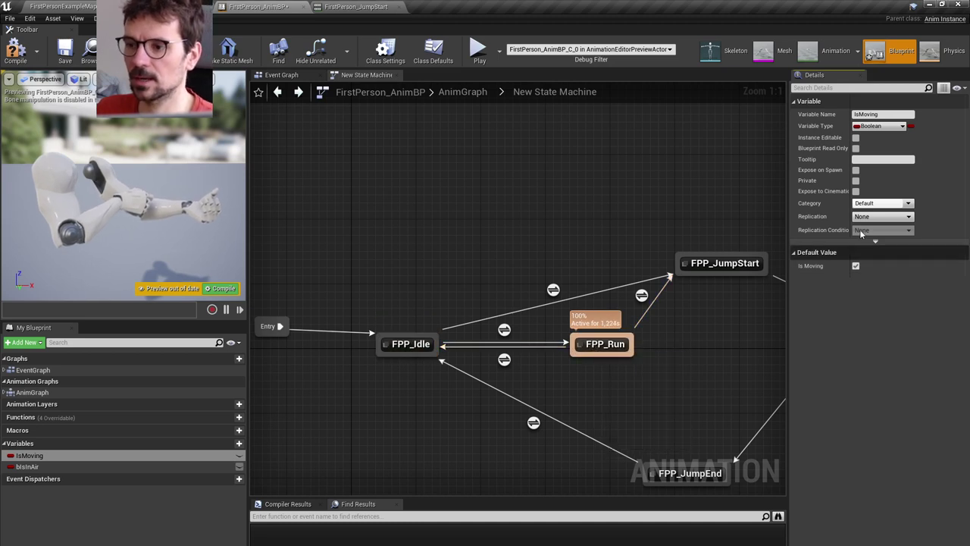
pyautogui.click(856, 266)
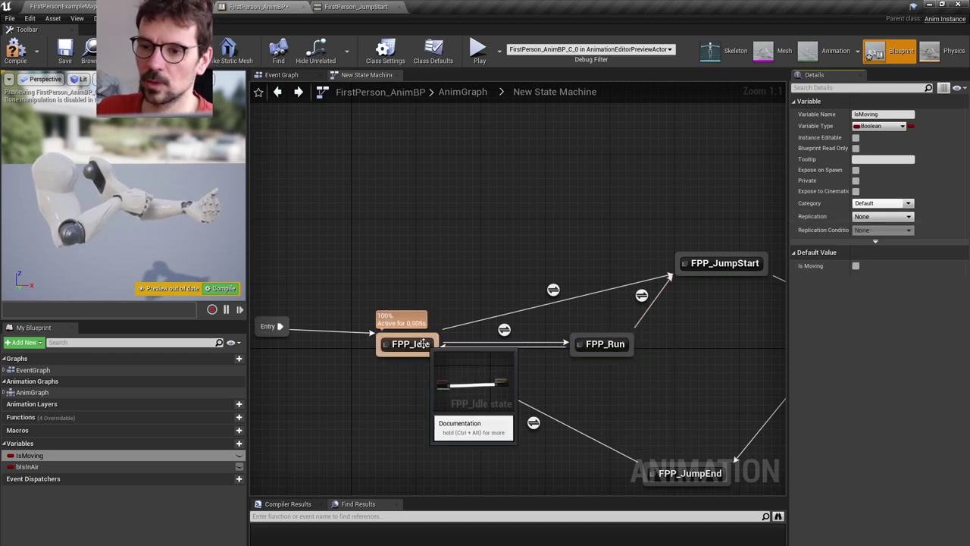
# Compile the animation blueprint and bring the whole jump cycle of the state machine into view
pyautogui.click(15, 53)
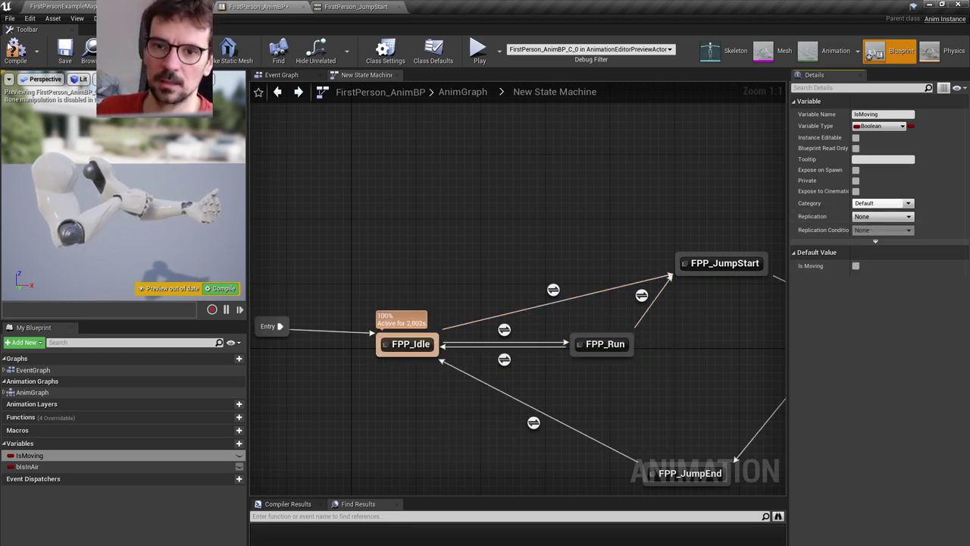
pyautogui.scroll(-1, 477, 214)
pyautogui.moveTo(478, 226); pyautogui.dragTo(379, 214, button='right')
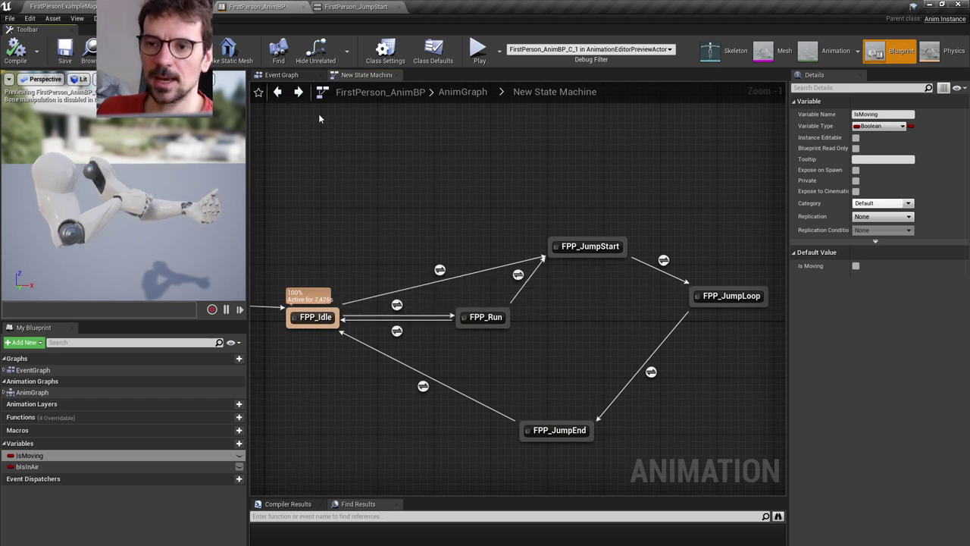
# Select the bIsInAir variable and examine the Event Graph nodes that set Is in Air and Is Moving
pyautogui.click(34, 466)
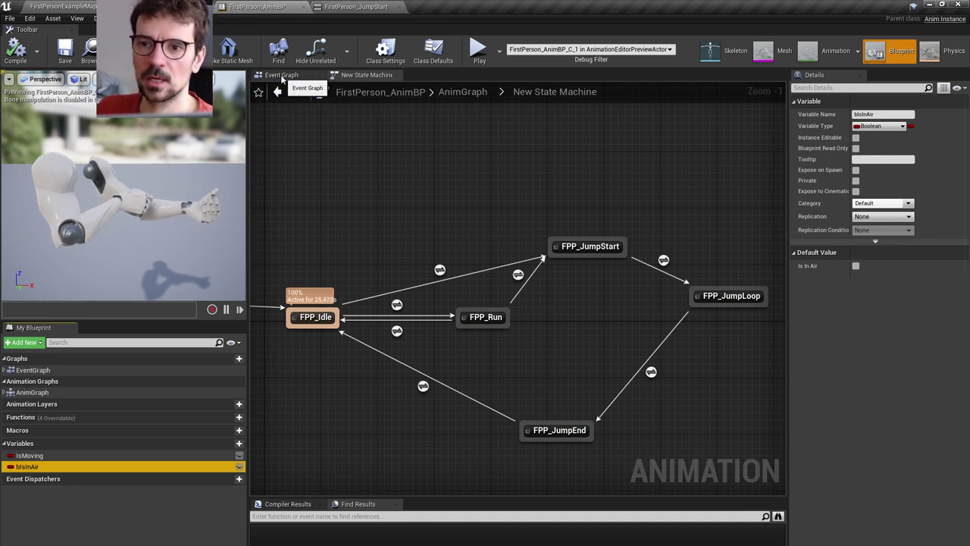
pyautogui.press('ctrl')
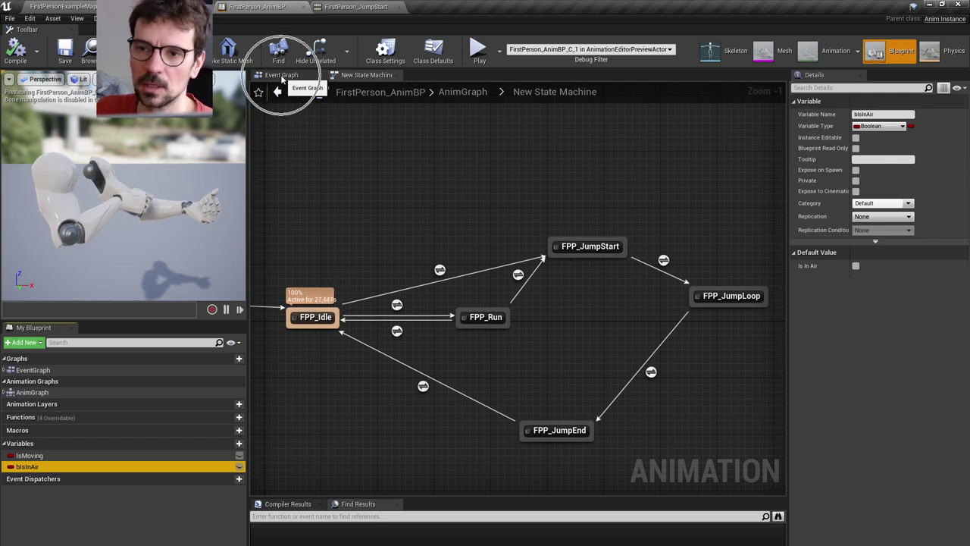
pyautogui.click(282, 77)
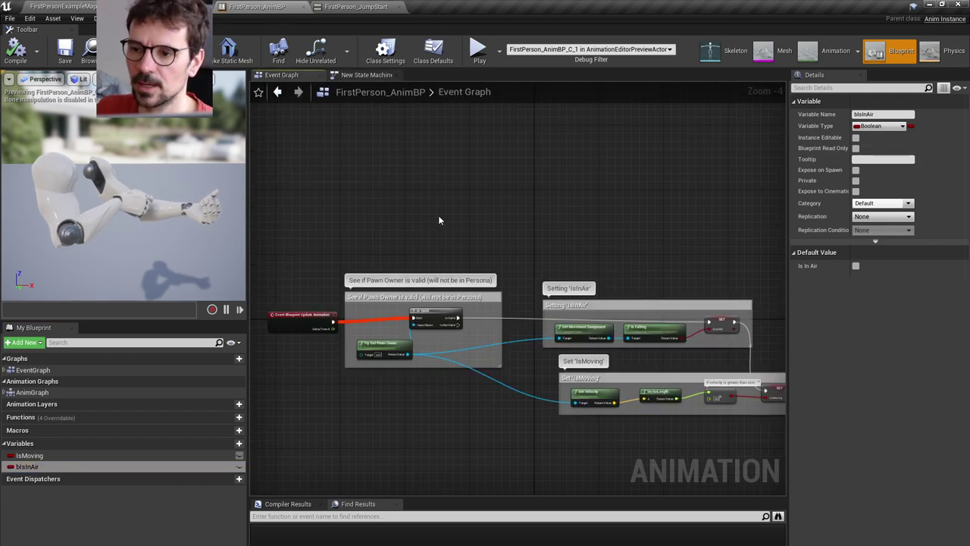
pyautogui.moveTo(492, 238); pyautogui.dragTo(514, 203, button='right')
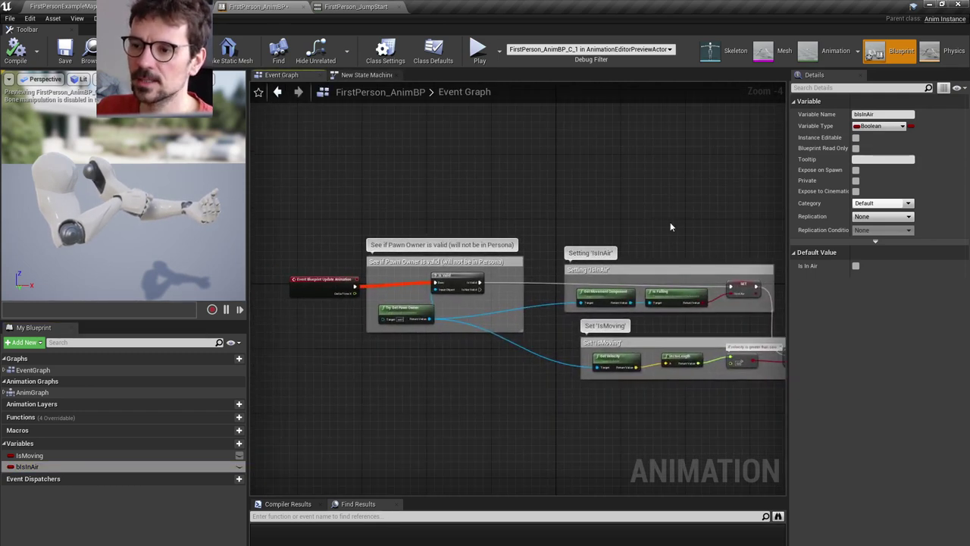
pyautogui.scroll(4, 670, 227)
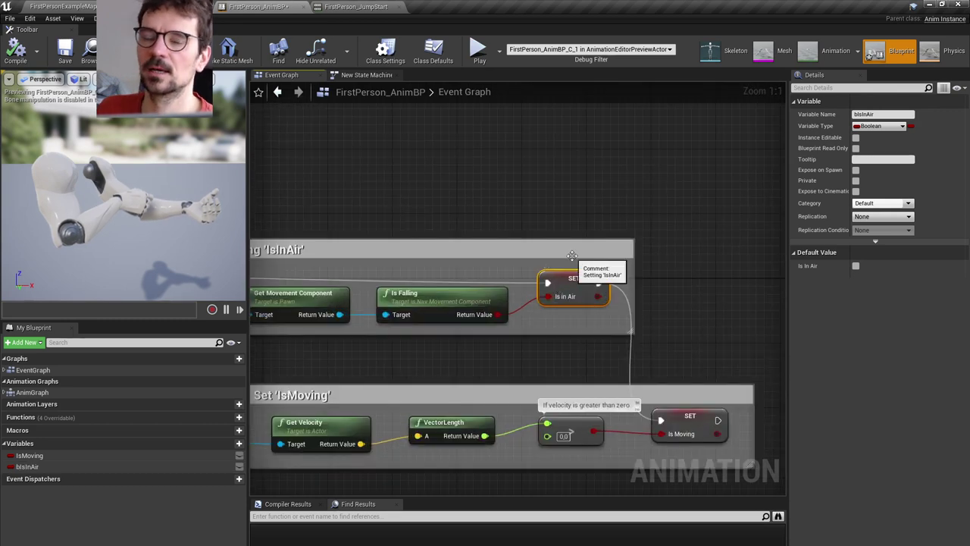
pyautogui.moveTo(629, 324); pyautogui.dragTo(576, 305, button='right')
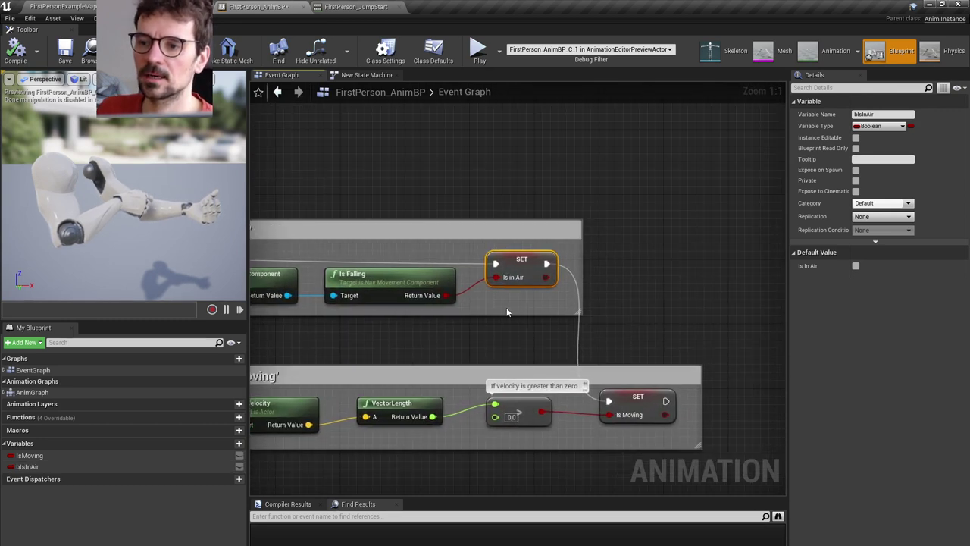
# Align the Event Blueprint Update Animation node with the Is Valid node in the pawn owner check
pyautogui.moveTo(507, 311); pyautogui.dragTo(969, 313, button='right')
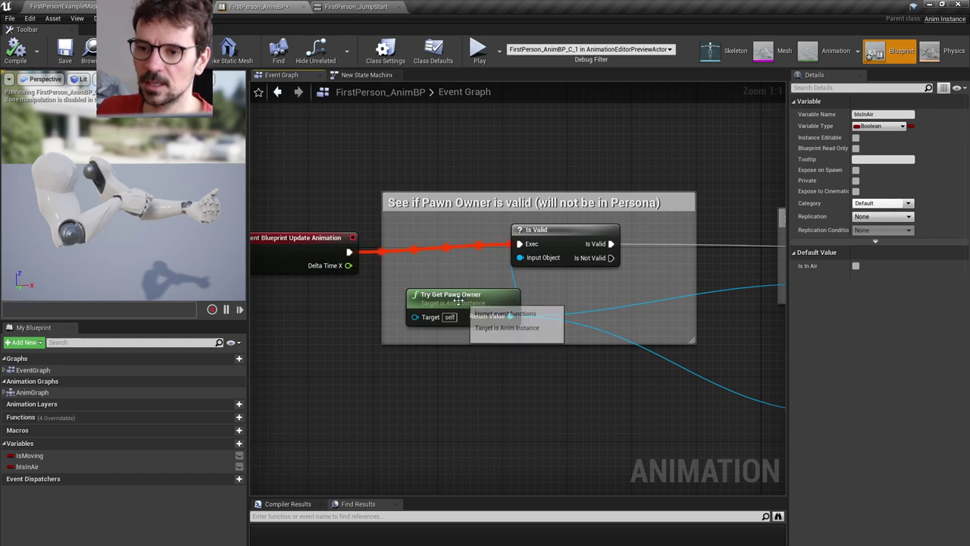
pyautogui.moveTo(459, 298); pyautogui.dragTo(544, 345, button='right')
pyautogui.moveTo(383, 303); pyautogui.dragTo(382, 295)
pyautogui.moveTo(421, 264); pyautogui.dragTo(342, 273, button='right')
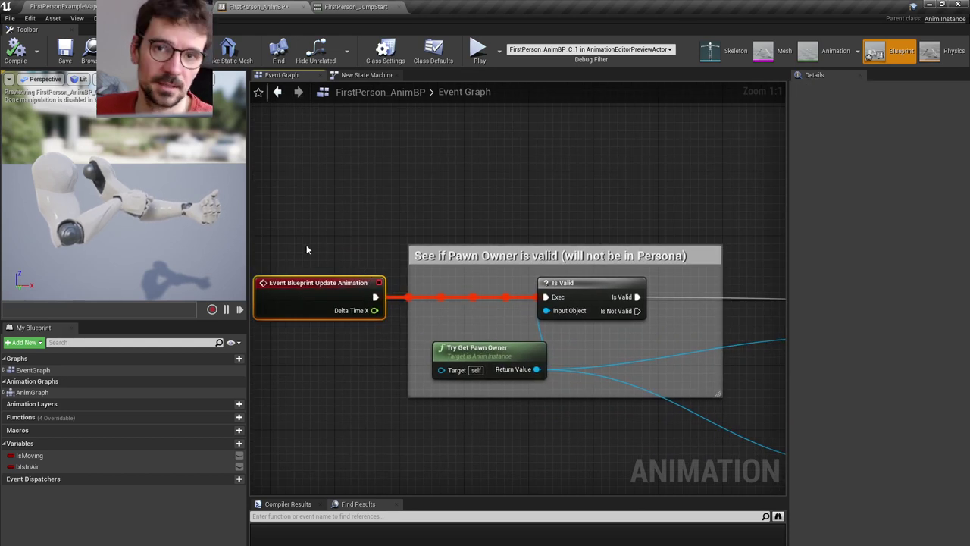
# Examine the Is Valid and Try Get Pawn Owner nodes and the FirstPersonCharacter blueprint that owns the animation
pyautogui.moveTo(319, 251); pyautogui.dragTo(275, 251, button='right')
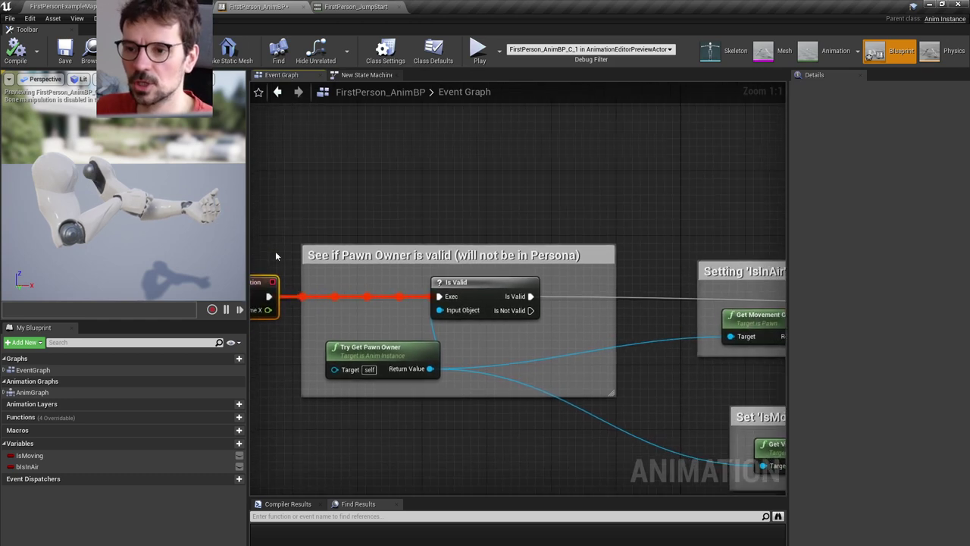
pyautogui.moveTo(387, 297); pyautogui.dragTo(463, 359)
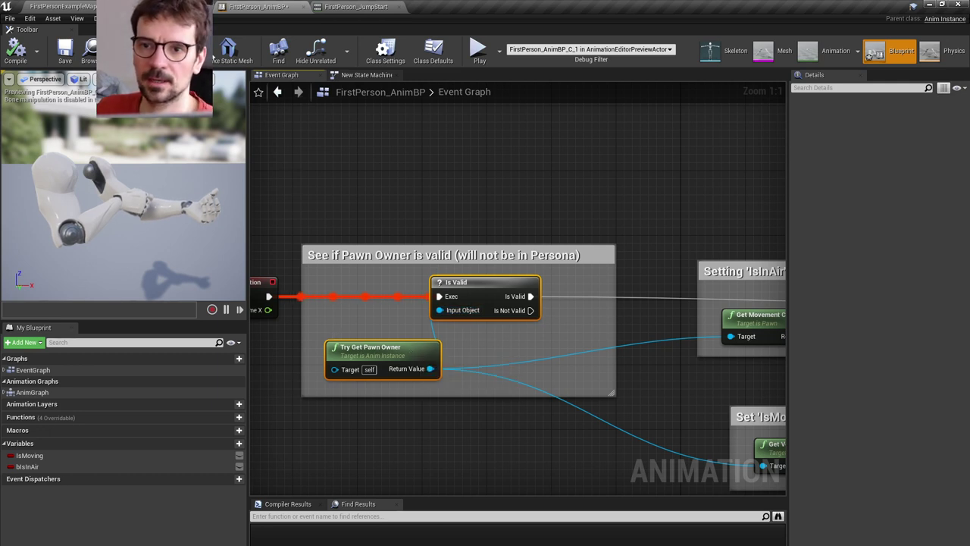
pyautogui.click(198, 6)
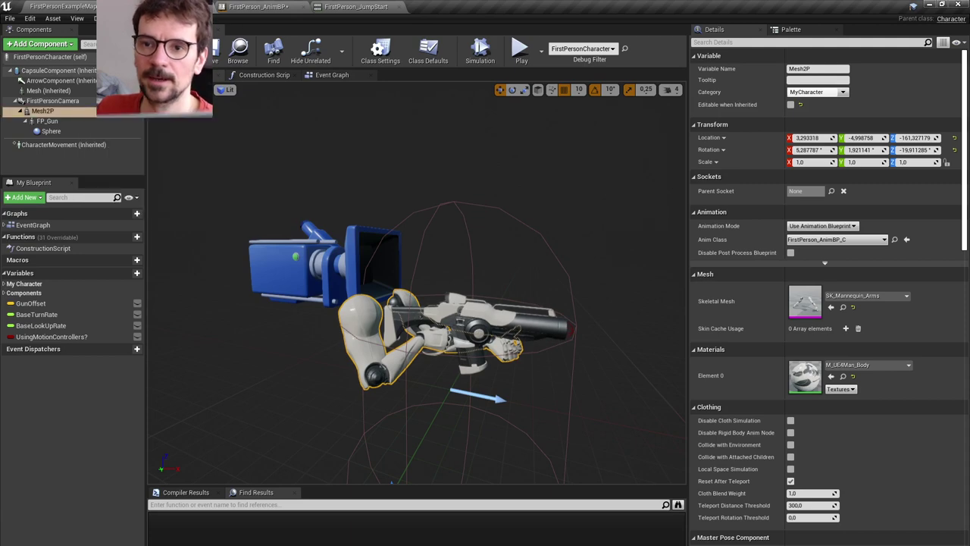
pyautogui.click(273, 6)
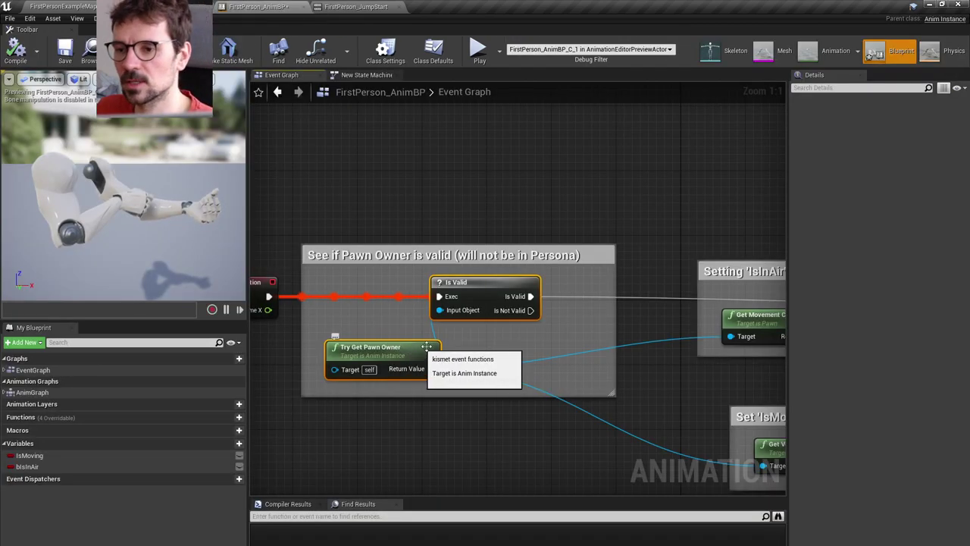
# Inspect the Get Movement Component node together with the matching CharacterMovement component in the FirstPersonCharacter blueprint
pyautogui.moveTo(389, 364); pyautogui.dragTo(265, 384, button='right')
pyautogui.moveTo(375, 330); pyautogui.dragTo(355, 309, button='right')
pyautogui.click(476, 303)
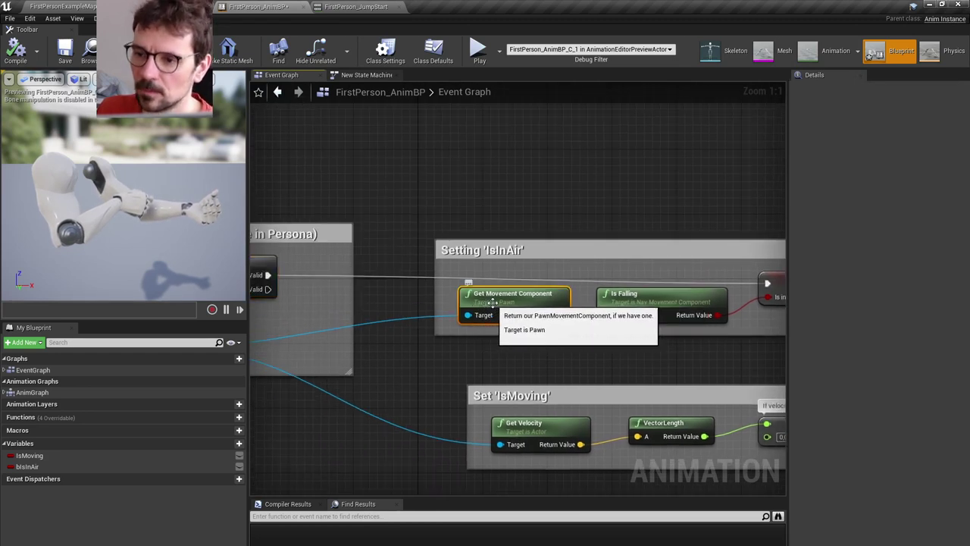
pyautogui.click(174, 7)
pyautogui.click(56, 146)
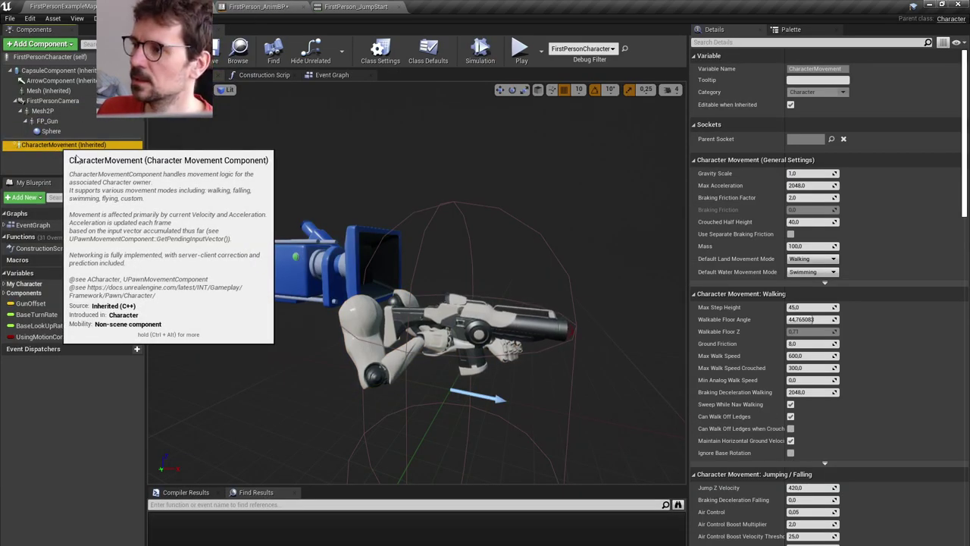
pyautogui.click(258, 6)
pyautogui.scroll(3, 494, 297)
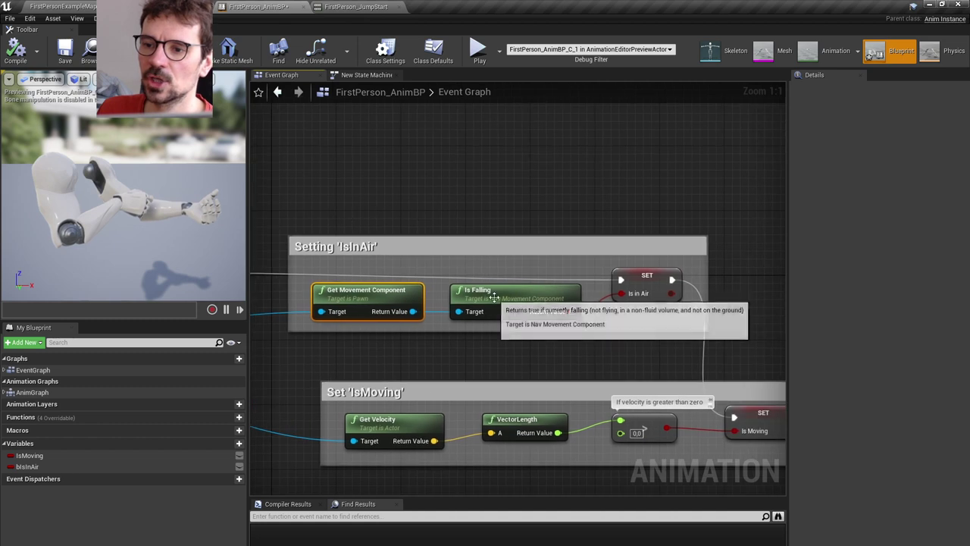
# Examine the Is Falling node and the node that sets Is in Air
pyautogui.click(495, 298)
pyautogui.moveTo(541, 337); pyautogui.dragTo(447, 329, button='right')
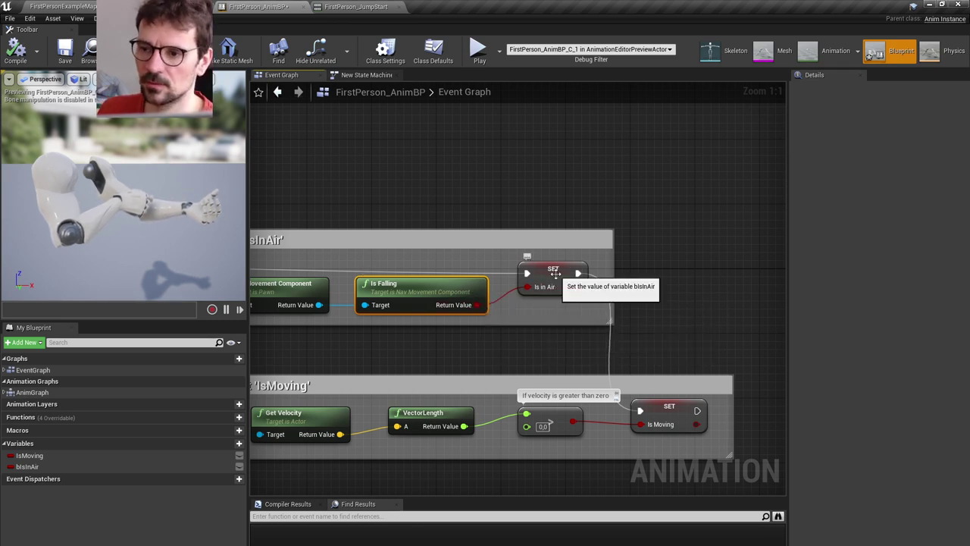
pyautogui.moveTo(569, 307); pyautogui.dragTo(599, 287, button='right')
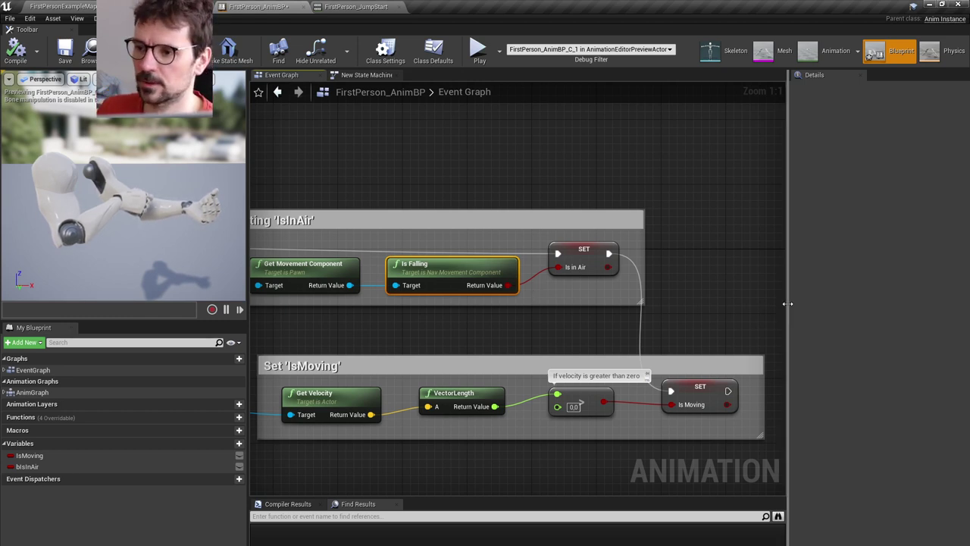
# Align the VectorLength node with Get Velocity and examine the velocity comparison that sets Is Moving
pyautogui.moveTo(788, 306); pyautogui.dragTo(825, 303)
pyautogui.moveTo(552, 367); pyautogui.dragTo(678, 304, button='right')
pyautogui.click(503, 341)
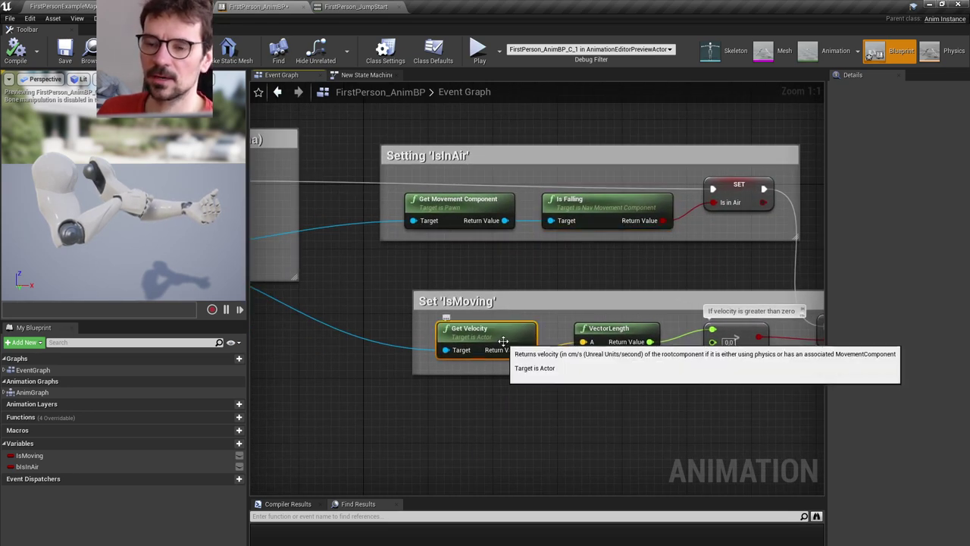
pyautogui.moveTo(503, 341); pyautogui.dragTo(409, 348, button='right')
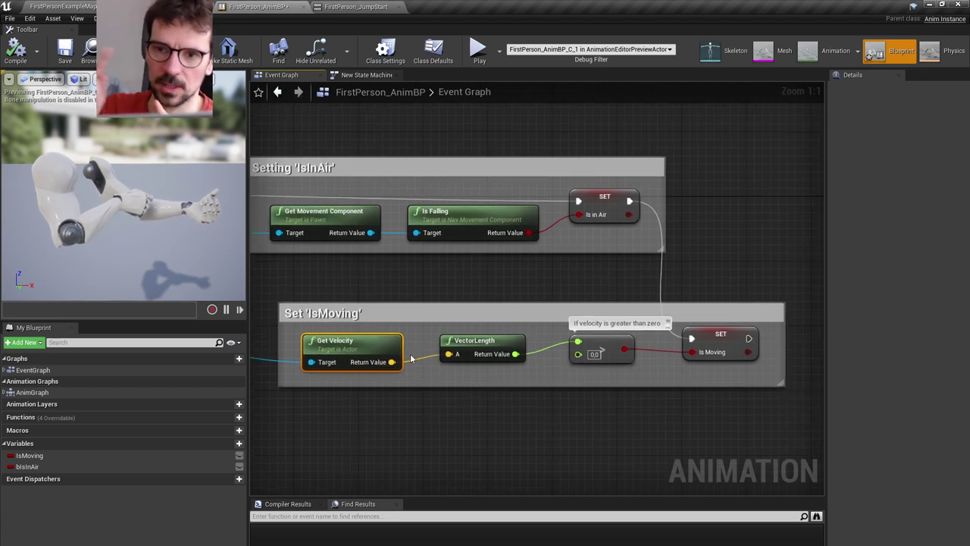
pyautogui.moveTo(464, 343); pyautogui.dragTo(447, 350)
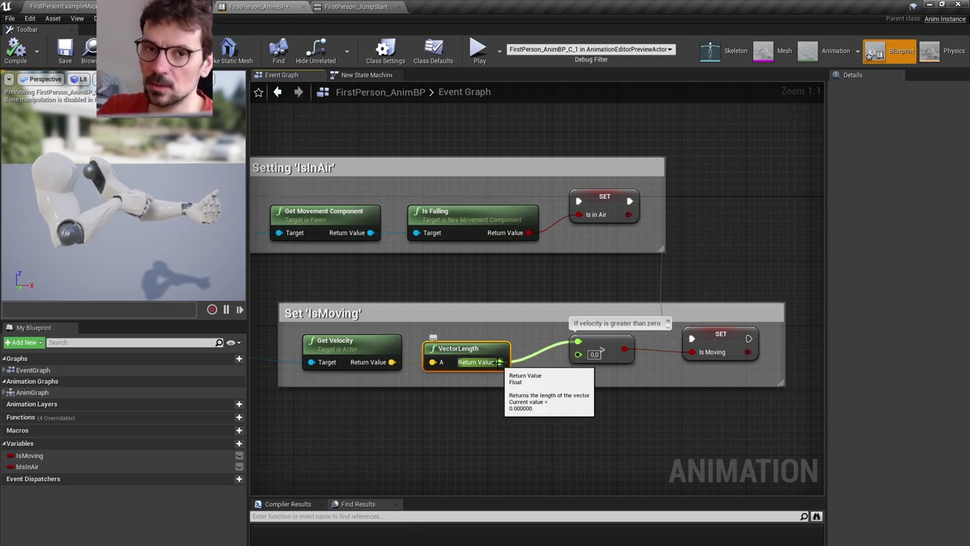
pyautogui.moveTo(558, 380); pyautogui.dragTo(446, 389, button='right')
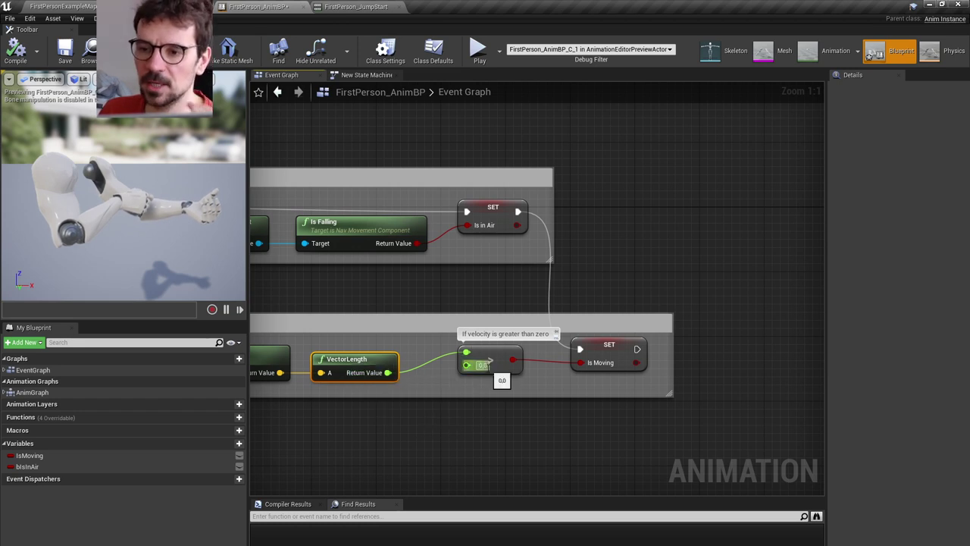
pyautogui.click(599, 350)
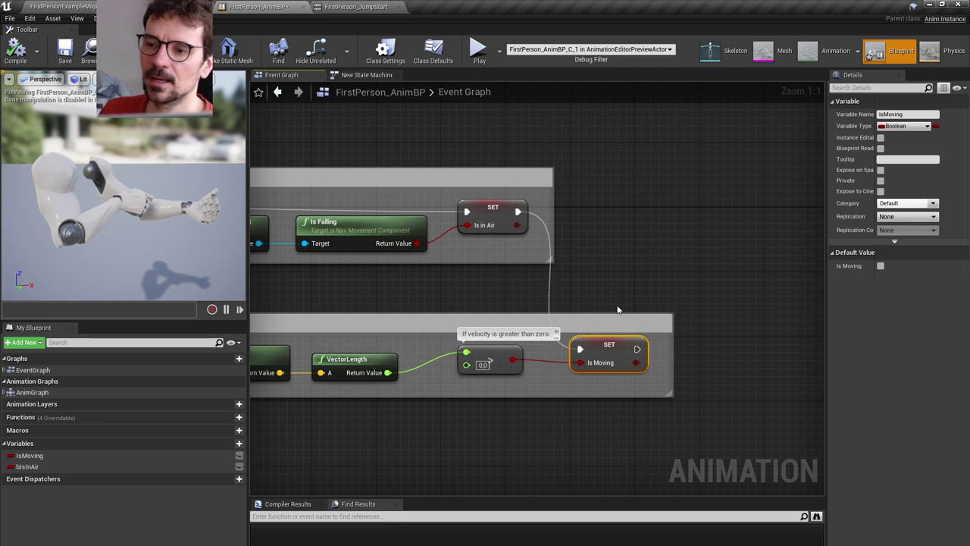
# Check in the state machine which variables drive the transitions from FPP_Idle to FPP_JumpStart and to FPP_Run
pyautogui.click(359, 76)
pyautogui.moveTo(408, 203); pyautogui.dragTo(515, 182, button='right')
pyautogui.click(546, 250)
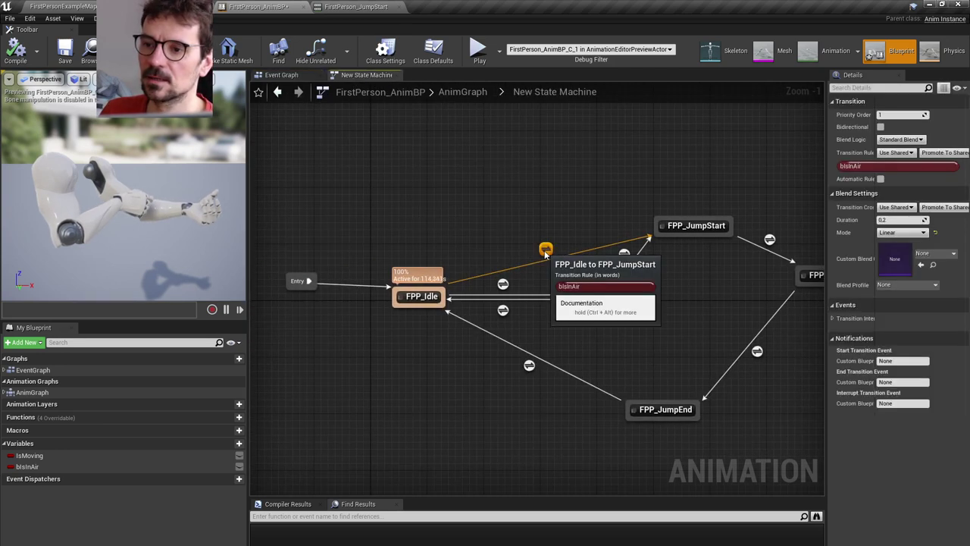
pyautogui.moveTo(501, 286)
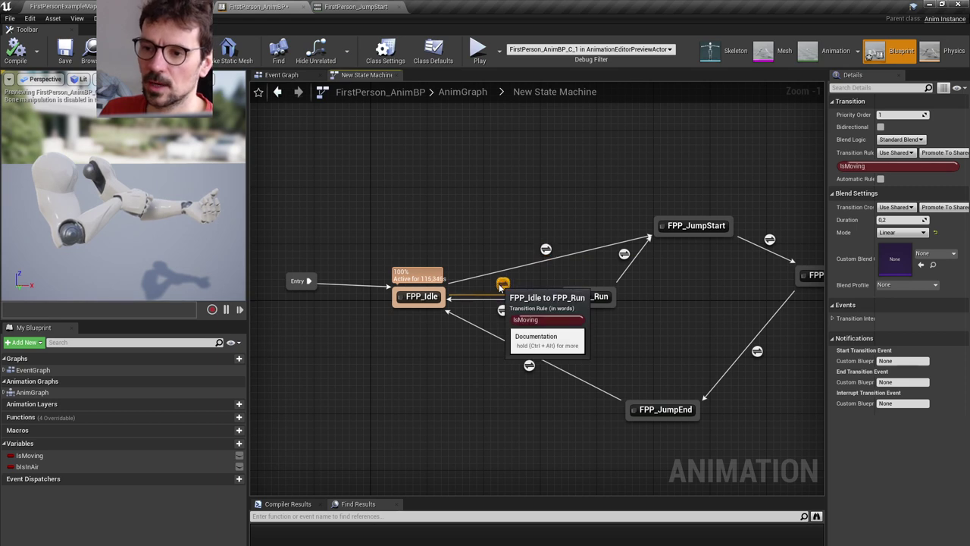
# Switch the IsMoving default value on and back off, then compile and save the animation blueprint
pyautogui.click(33, 457)
pyautogui.click(880, 266)
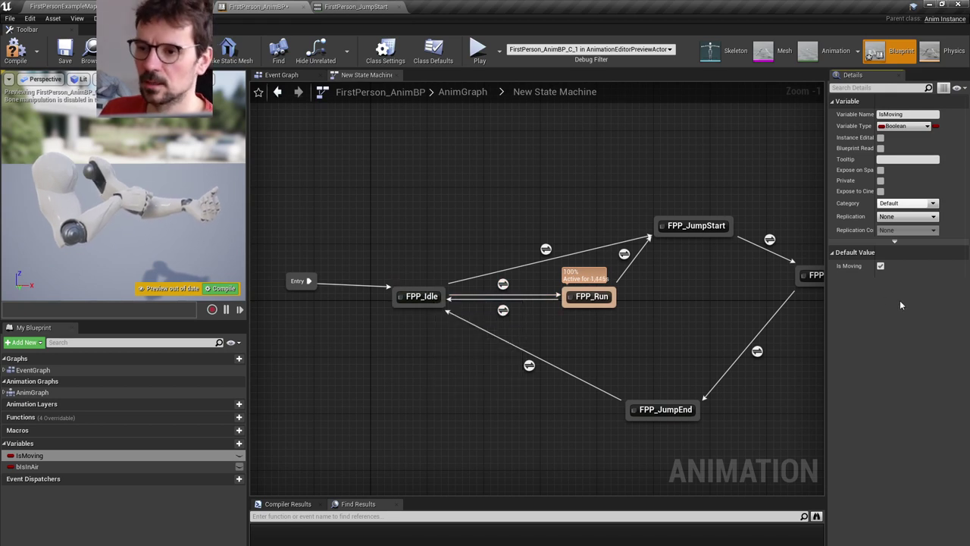
pyautogui.click(881, 266)
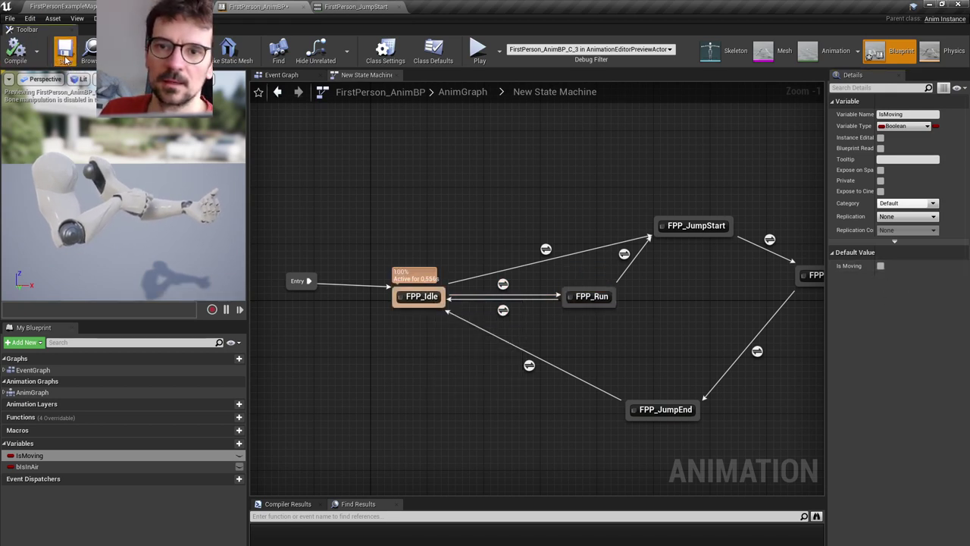
# Play the FirstPersonExampleMap level to test the character's movement and jump animations, and stop the session
pyautogui.click(63, 6)
pyautogui.click(421, 40)
pyautogui.click(511, 197)
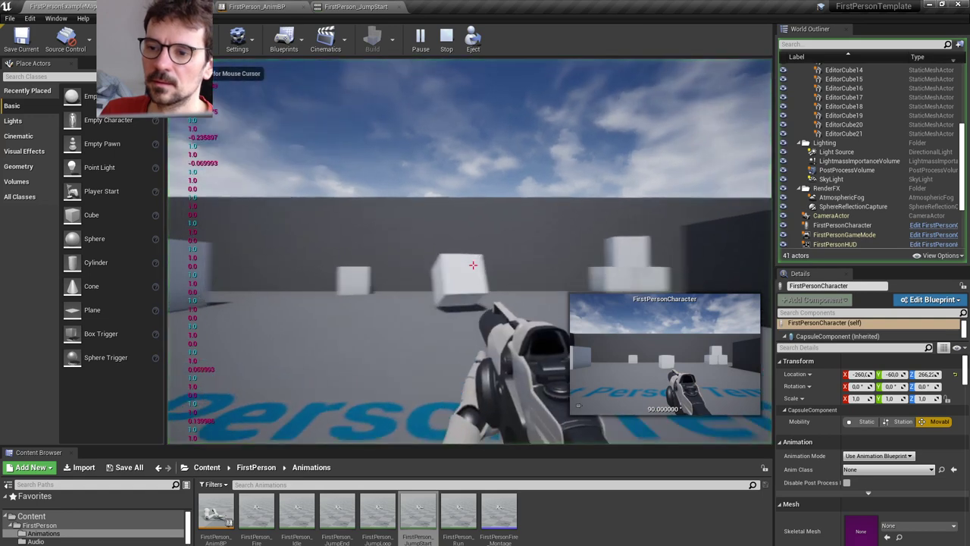
pyautogui.press('space')
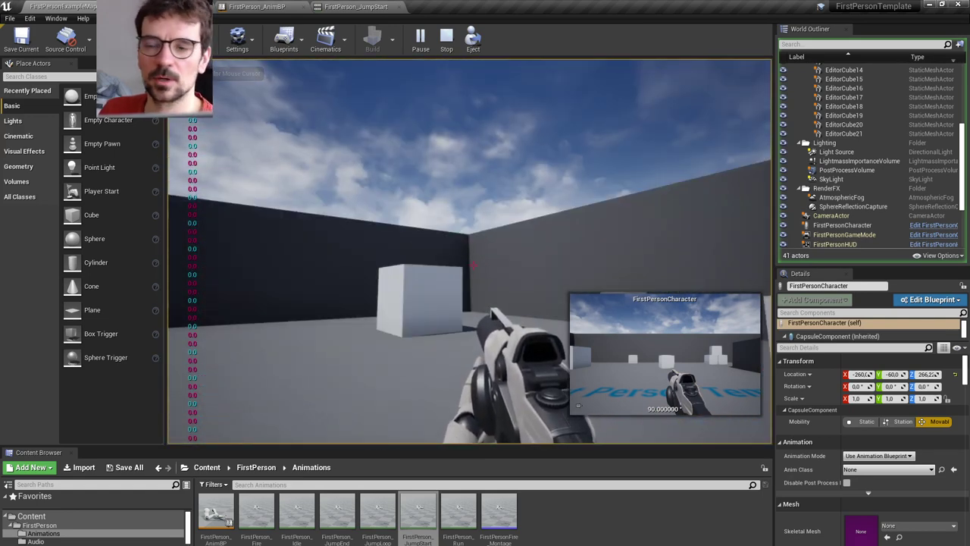
pyautogui.press('Escape')
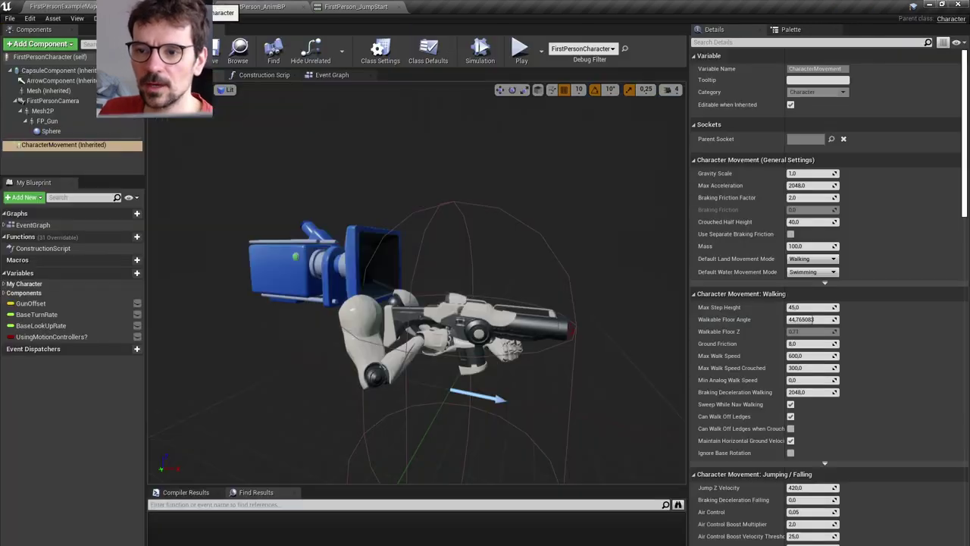
# Open the FirstPersonCharacter Event Graph and locate the Montage Play node in the Spawn projectile section
pyautogui.click(330, 75)
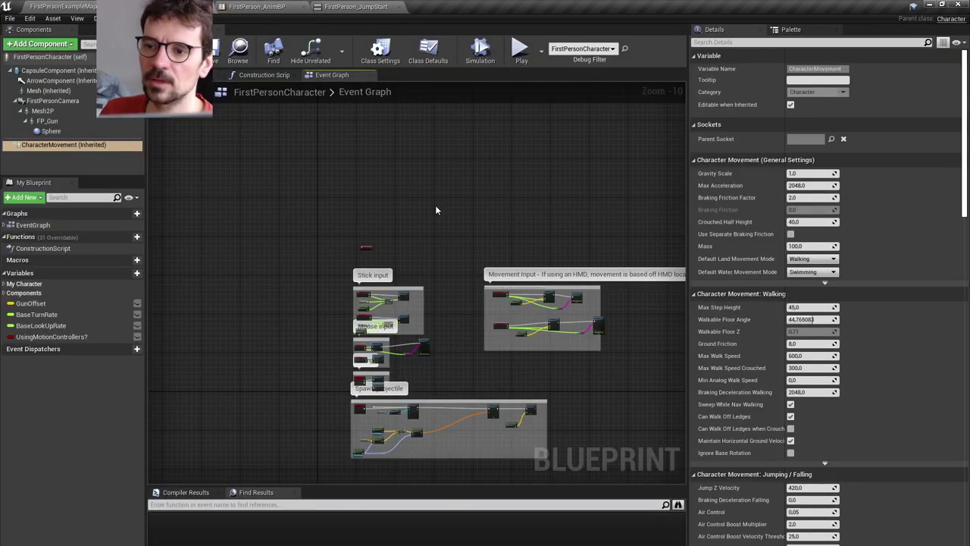
pyautogui.scroll(5, 447, 262)
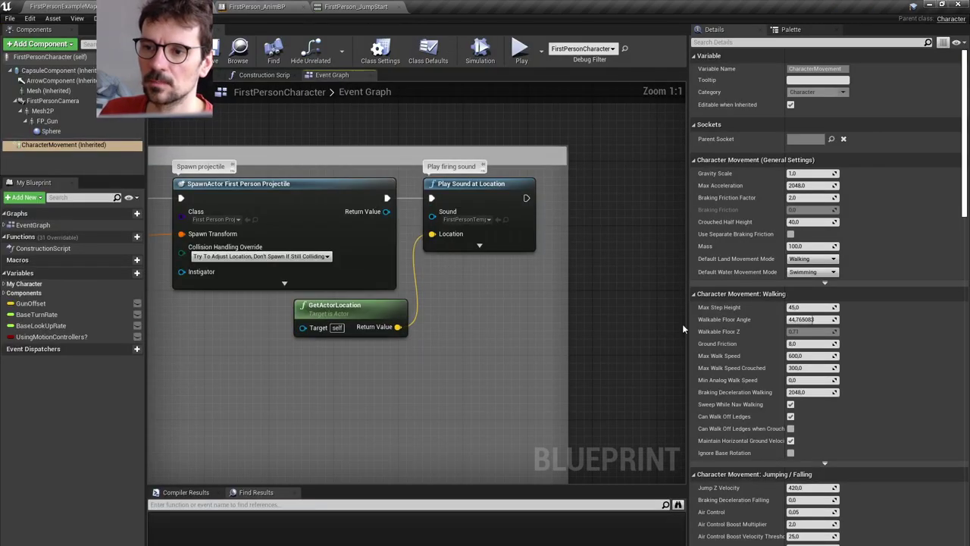
pyautogui.moveTo(690, 316); pyautogui.dragTo(792, 315)
pyautogui.moveTo(493, 255); pyautogui.dragTo(665, 294, button='right')
pyautogui.scroll(-5, 666, 294)
pyautogui.scroll(5, 371, 274)
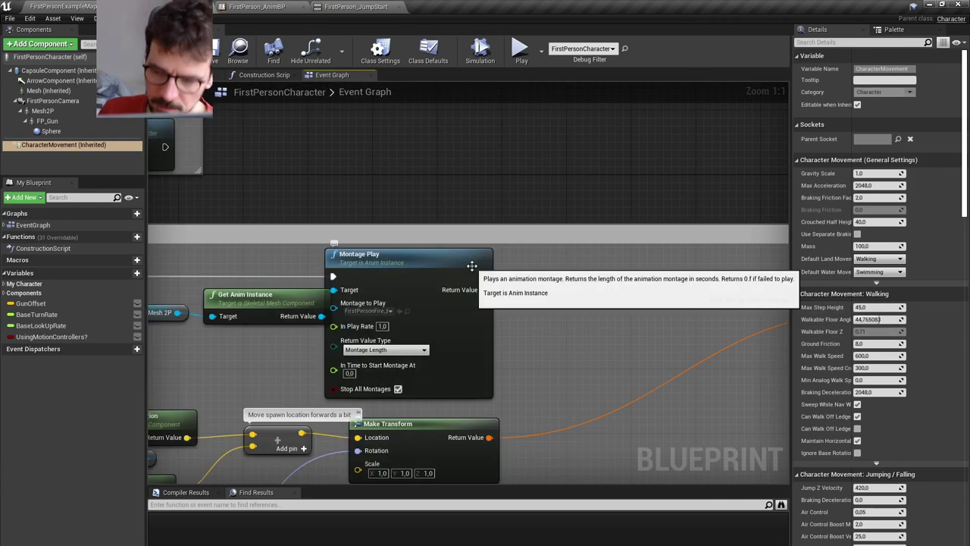
pyautogui.moveTo(472, 266); pyautogui.dragTo(520, 265, button='right')
pyautogui.click(487, 278)
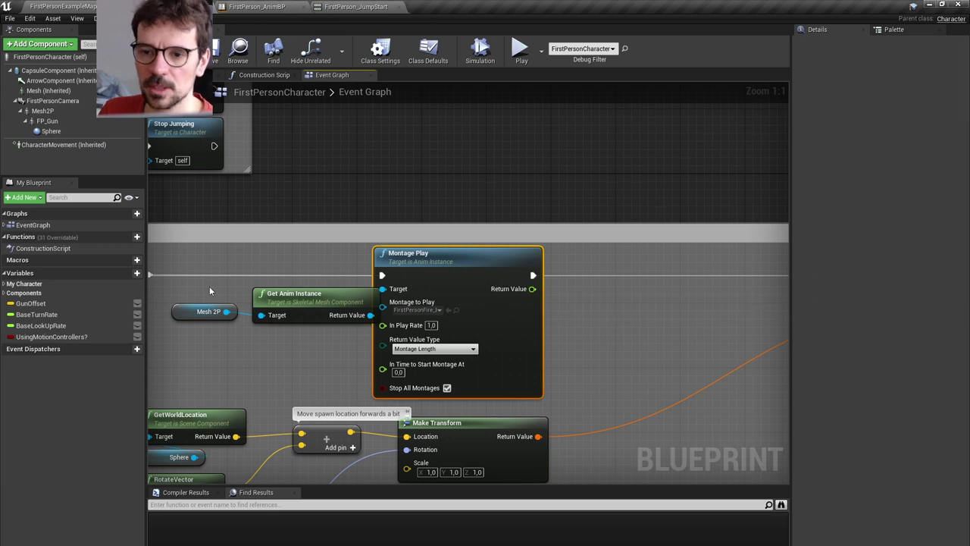
# Trace the firing logic from InputAction Fire and the Mesh 2P anim instance to the Montage Play node
pyautogui.moveTo(209, 286); pyautogui.dragTo(243, 296)
pyautogui.moveTo(208, 266); pyautogui.dragTo(423, 276, button='right')
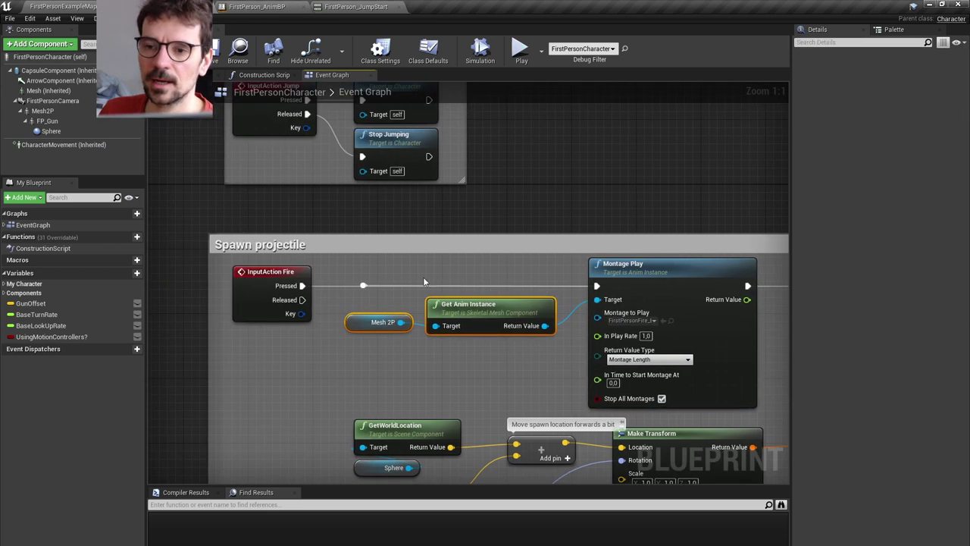
pyautogui.click(271, 285)
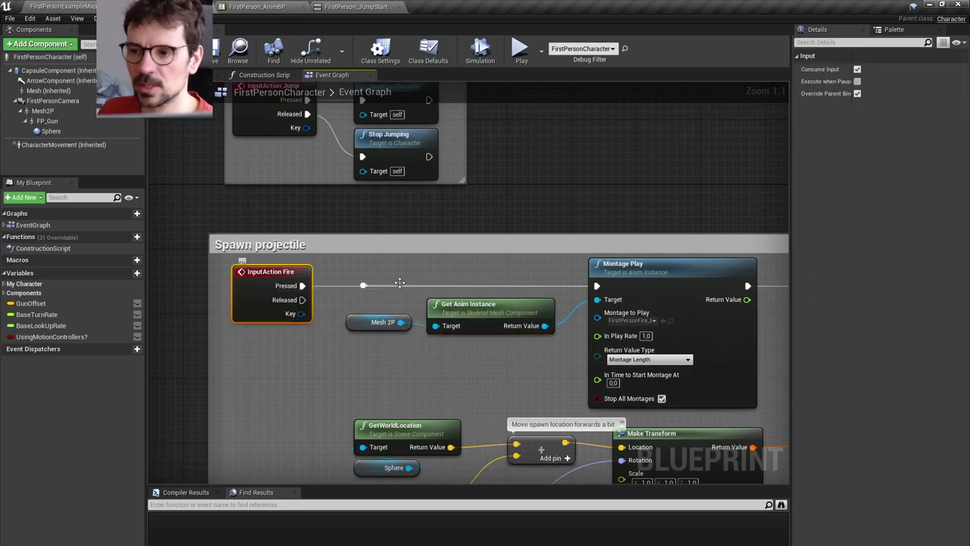
pyautogui.moveTo(632, 271); pyautogui.dragTo(453, 231, button='right')
pyautogui.click(453, 231)
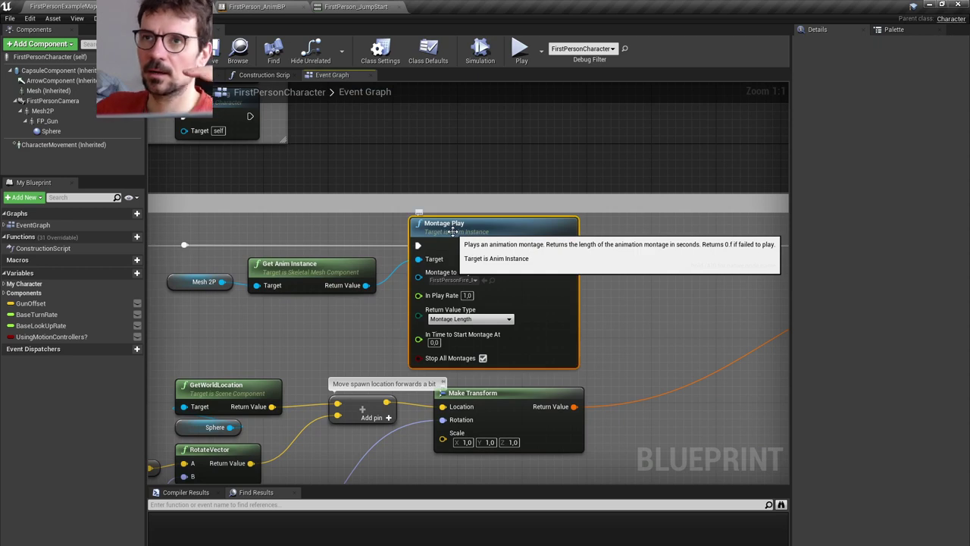
# Open the FirstPersonFire_Montage asset referenced by Montage Play and compare it with the animation blueprint's state machine
pyautogui.click(492, 280)
pyautogui.doubleClick(496, 536)
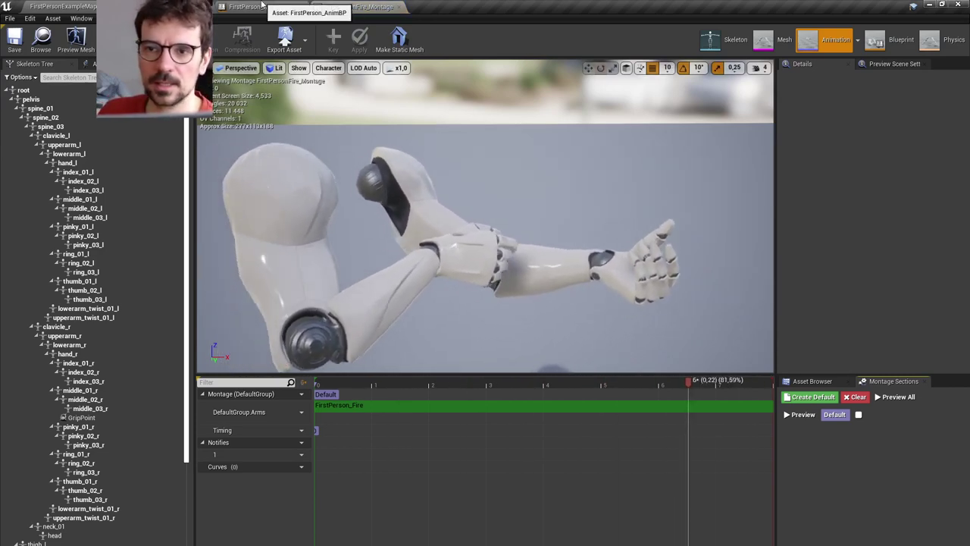
pyautogui.click(258, 6)
pyautogui.moveTo(629, 232); pyautogui.dragTo(561, 213, button='right')
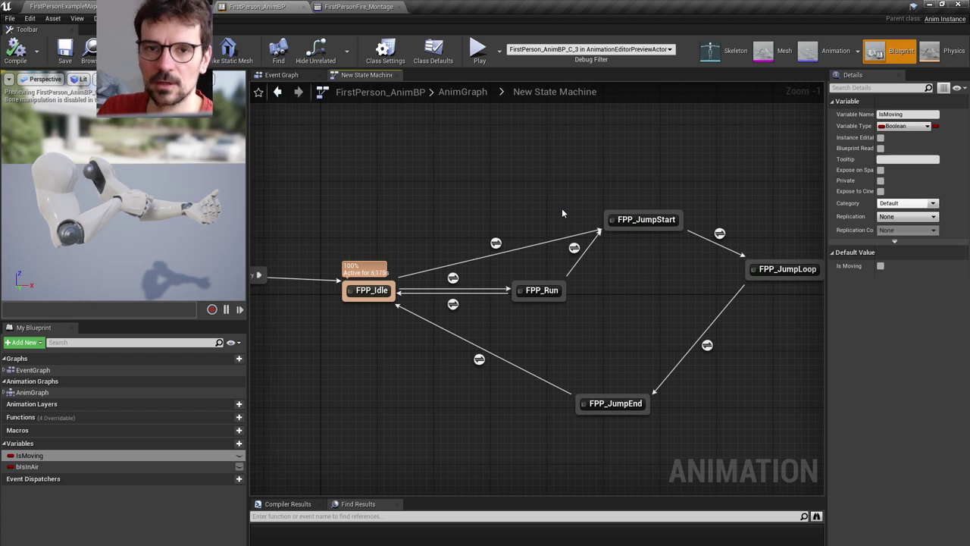
pyautogui.click(390, 6)
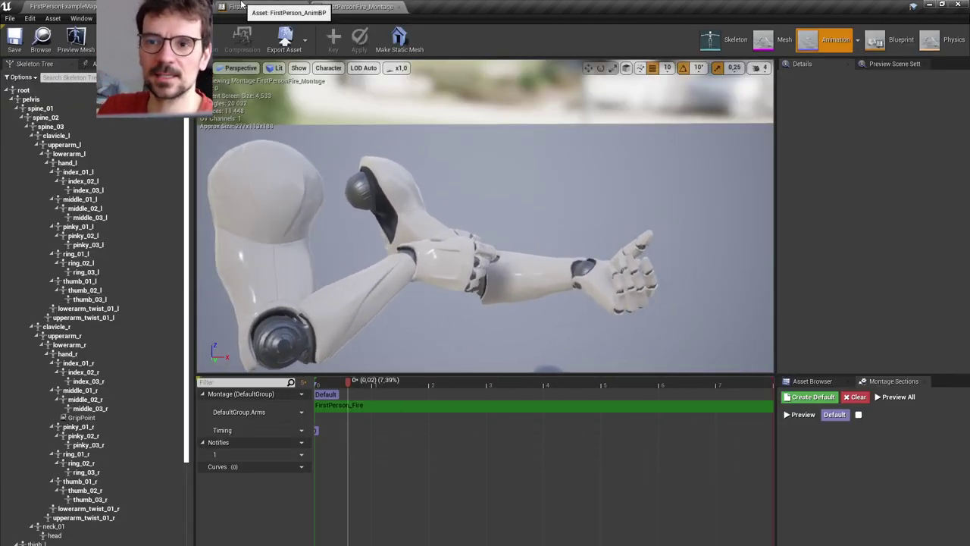
# Examine the FirstPersonCharacter firing chain from Mesh 2P and Montage Play to the SpawnActor First Person Projectile node
pyautogui.click(159, 6)
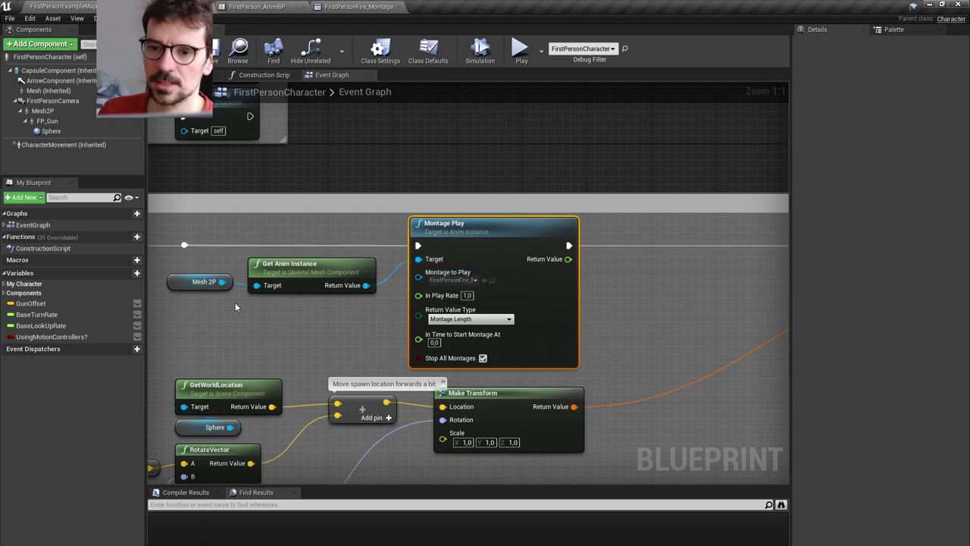
pyautogui.moveTo(183, 288); pyautogui.dragTo(192, 297)
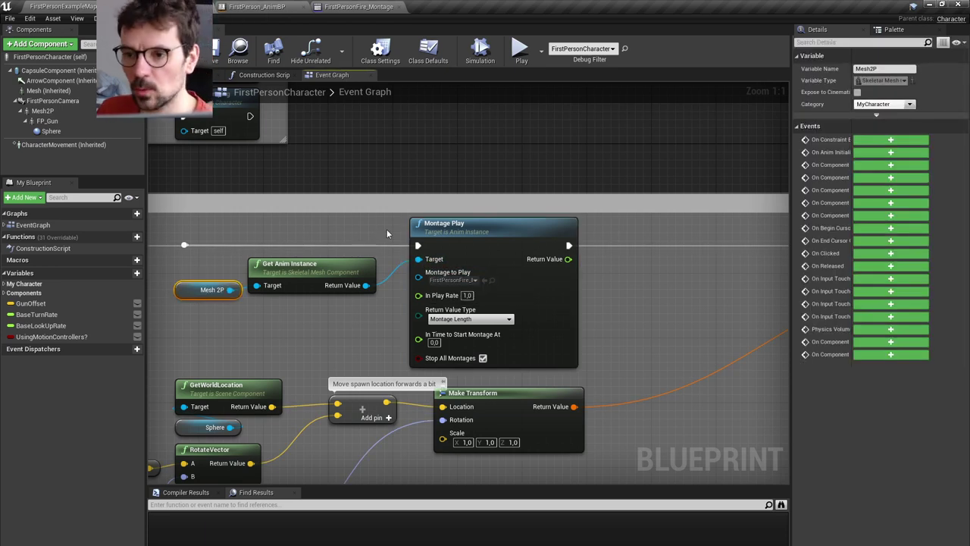
pyautogui.click(426, 226)
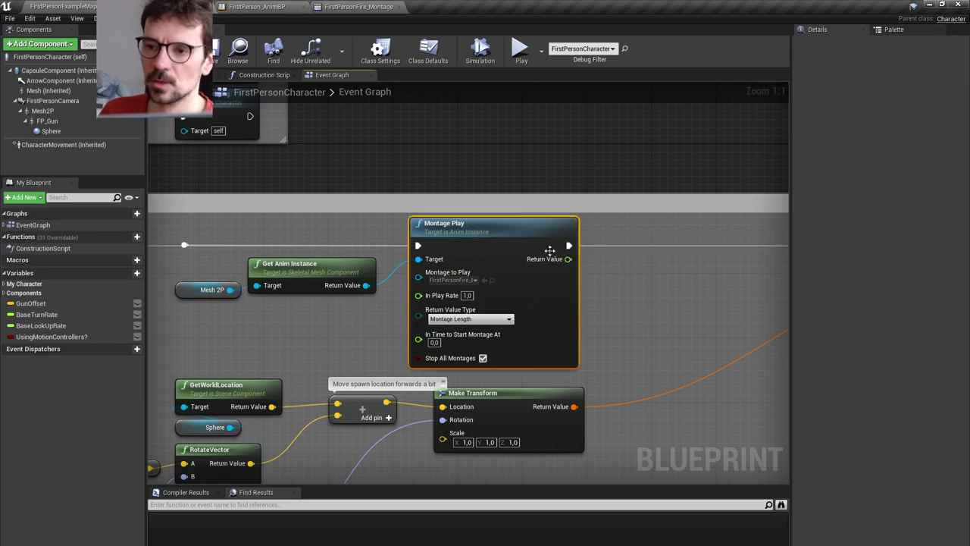
pyautogui.moveTo(587, 271); pyautogui.dragTo(147, 300, button='right')
pyautogui.click(542, 278)
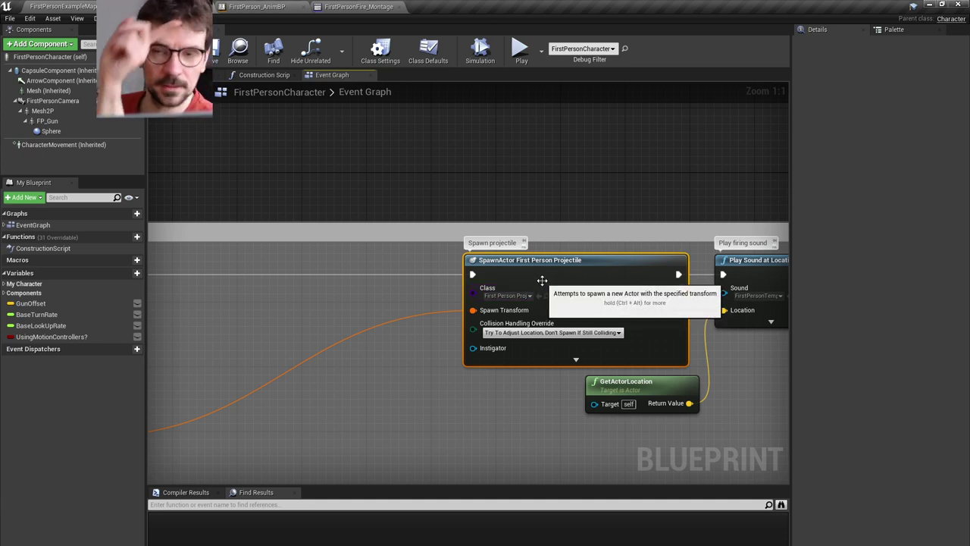
# Inspect the Play Sound at Location node after the projectile spawn and locate its sound asset in the FirstPerson Audio folder
pyautogui.moveTo(543, 280); pyautogui.dragTo(357, 272, button='right')
pyautogui.click(608, 259)
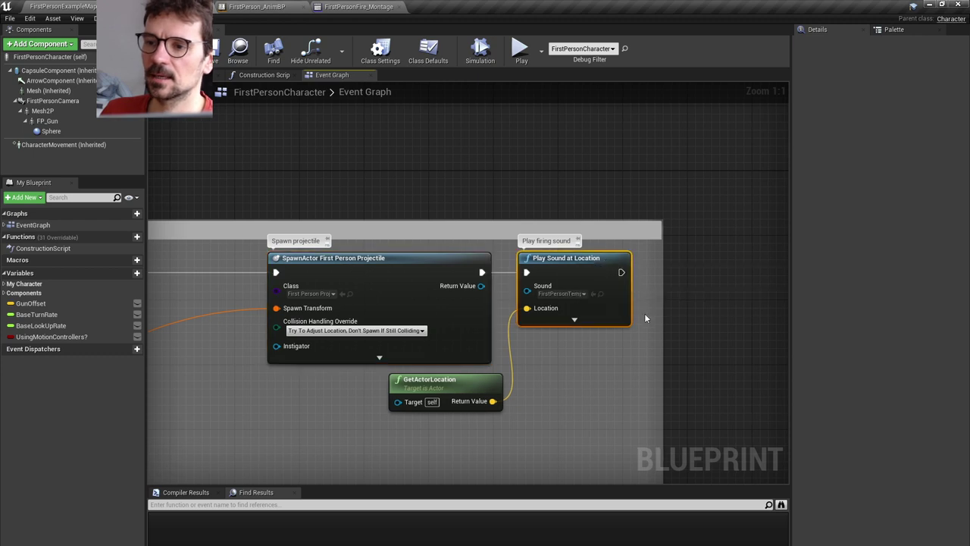
pyautogui.moveTo(645, 313); pyautogui.dragTo(526, 313, button='right')
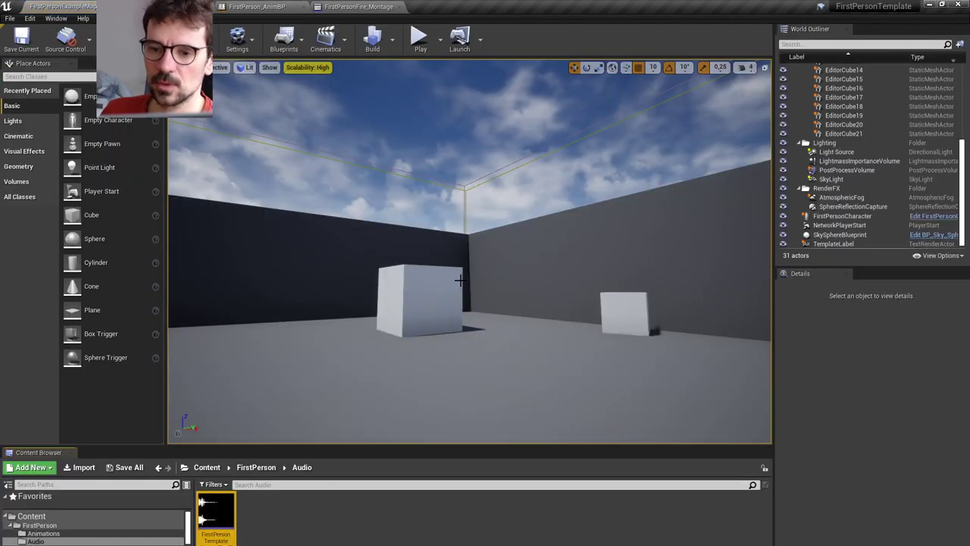
pyautogui.click(217, 514)
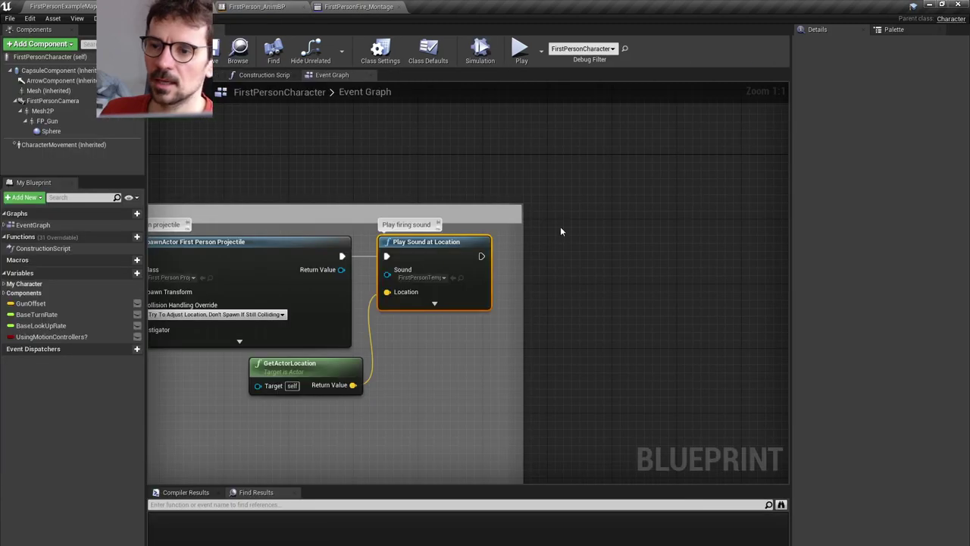
# Examine the GetActorLocation node feeding Play Sound at Location and the sound node's advanced options, then review the whole Event Graph
pyautogui.click(319, 374)
pyautogui.moveTo(393, 299); pyautogui.dragTo(523, 297, button='right')
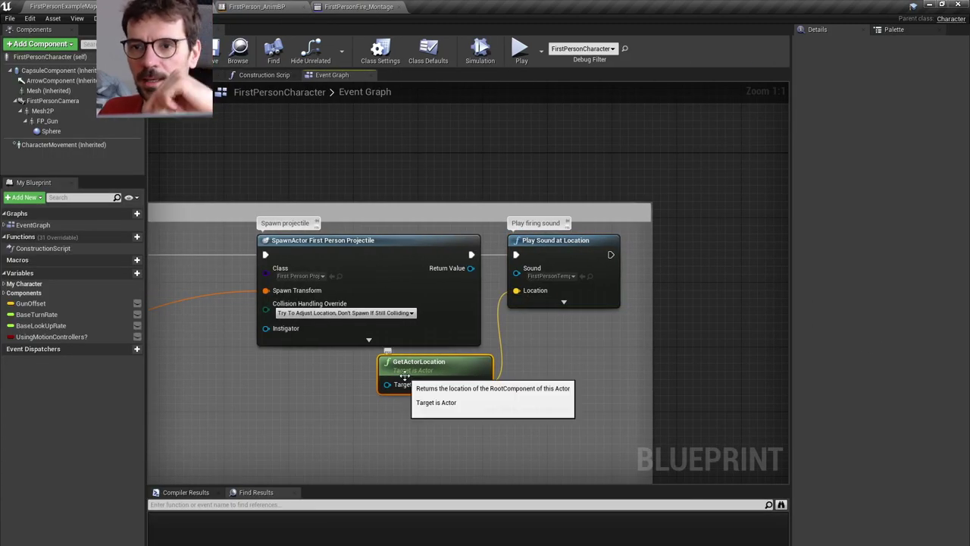
pyautogui.click(564, 302)
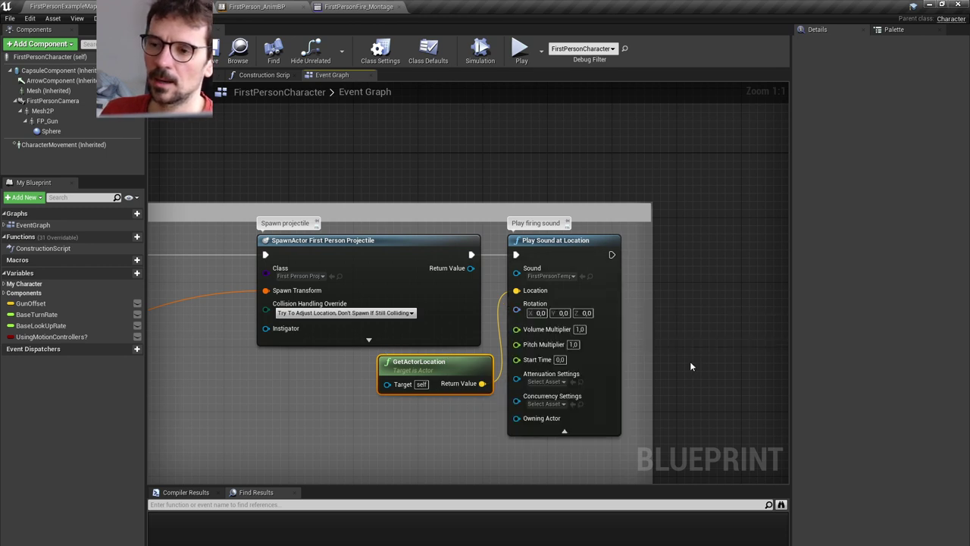
pyautogui.click(564, 431)
pyautogui.scroll(-10, 583, 341)
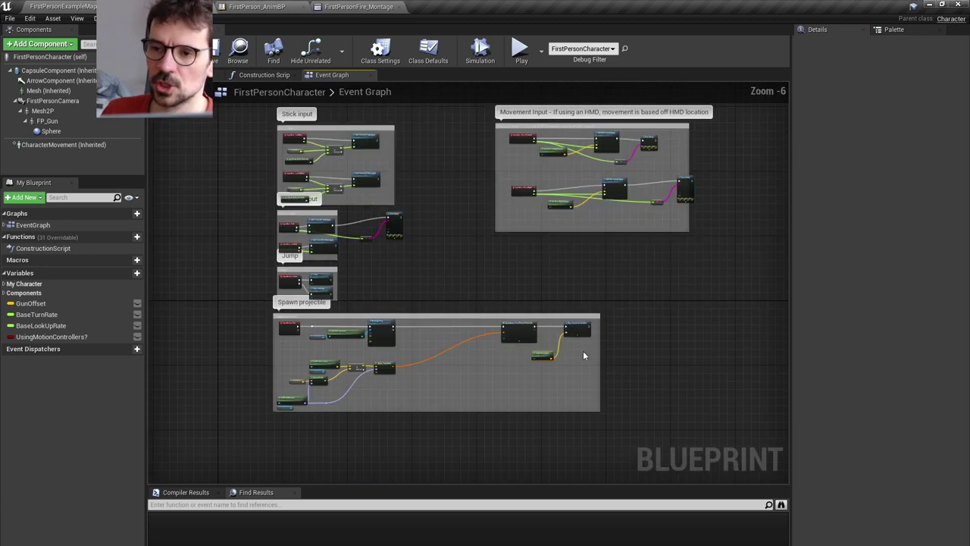
pyautogui.moveTo(680, 313); pyautogui.dragTo(646, 334, button='right')
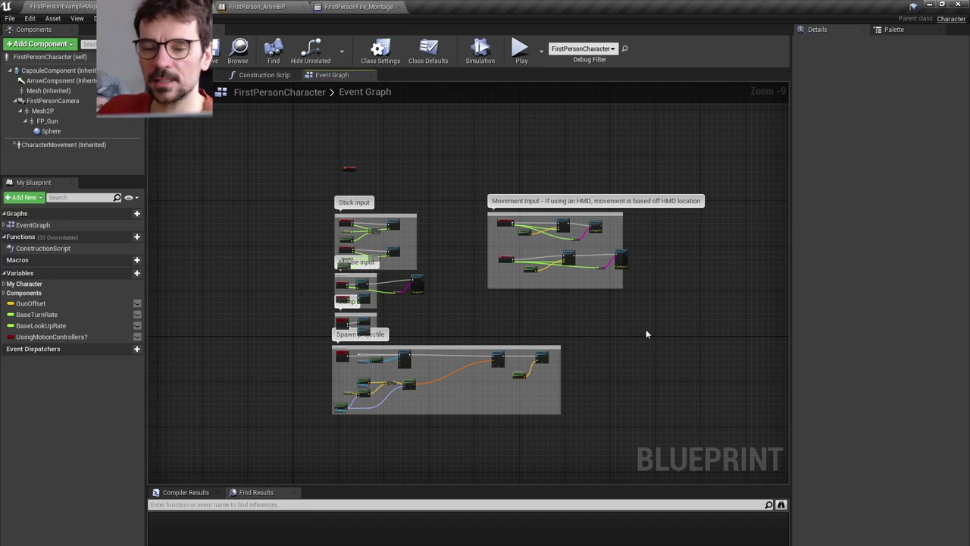